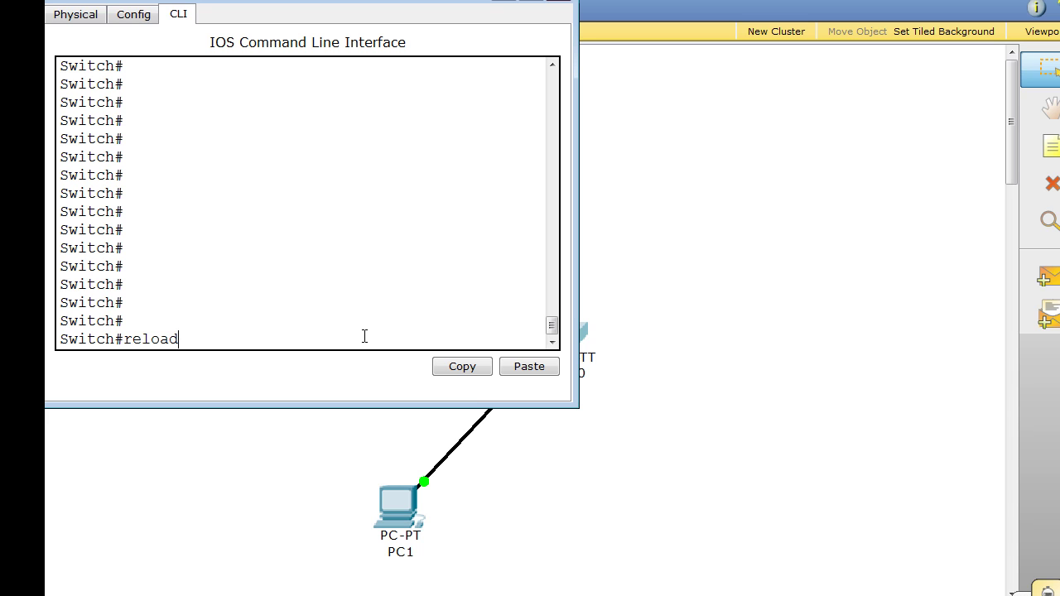
Reload Switch0 from its command line, confirm the restart, and check the boot output before closing the device window
key(Return)
key(Return)
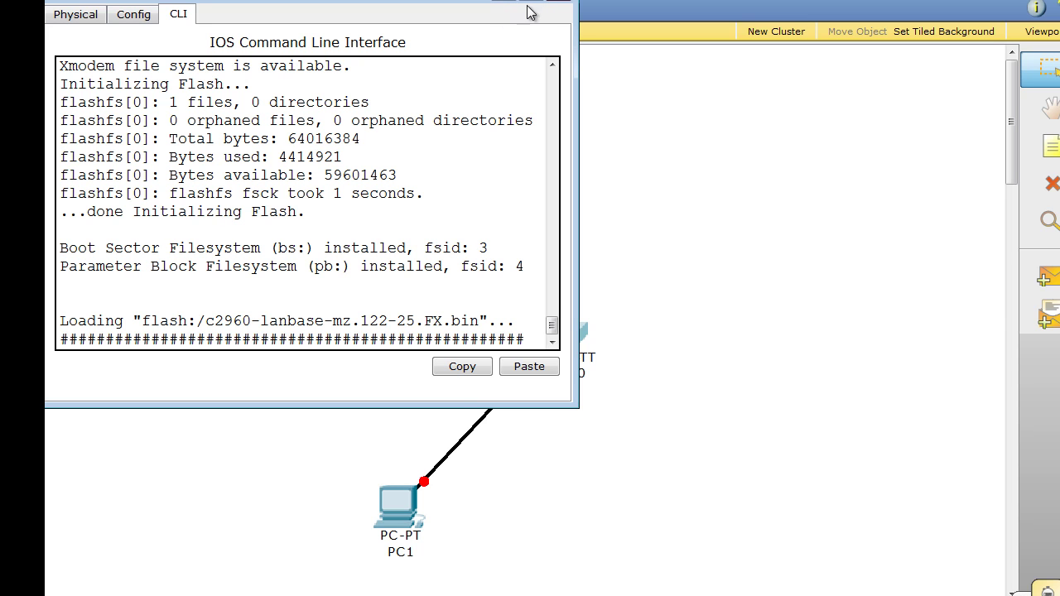
drag(479, 2, 855, 41)
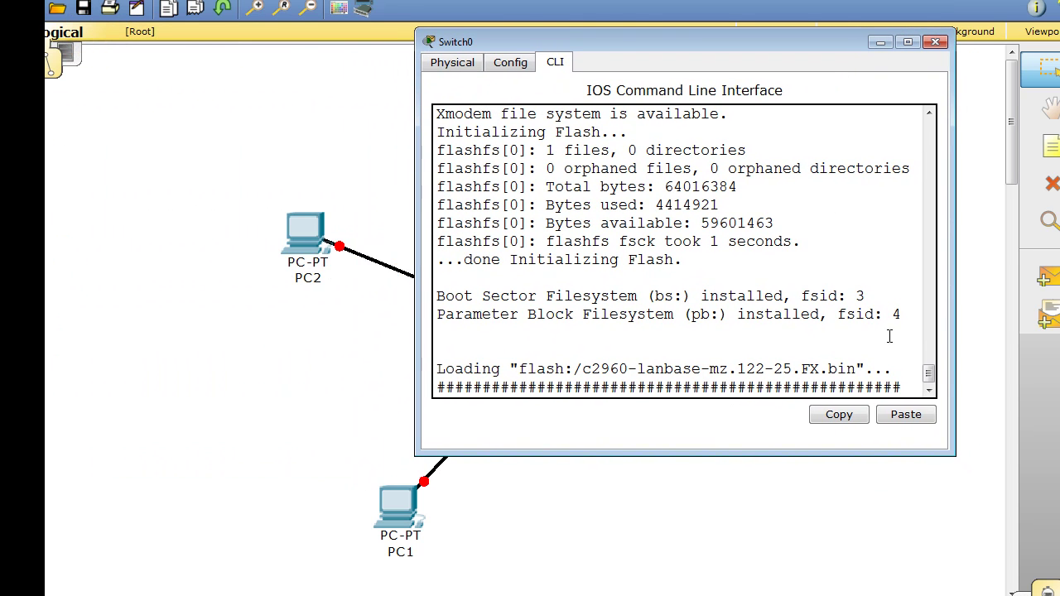
drag(929, 372, 930, 402)
mouse_move(927, 374)
mouse_down()
mouse_move(940, 286)
mouse_move(934, 393)
mouse_up()
click(936, 42)
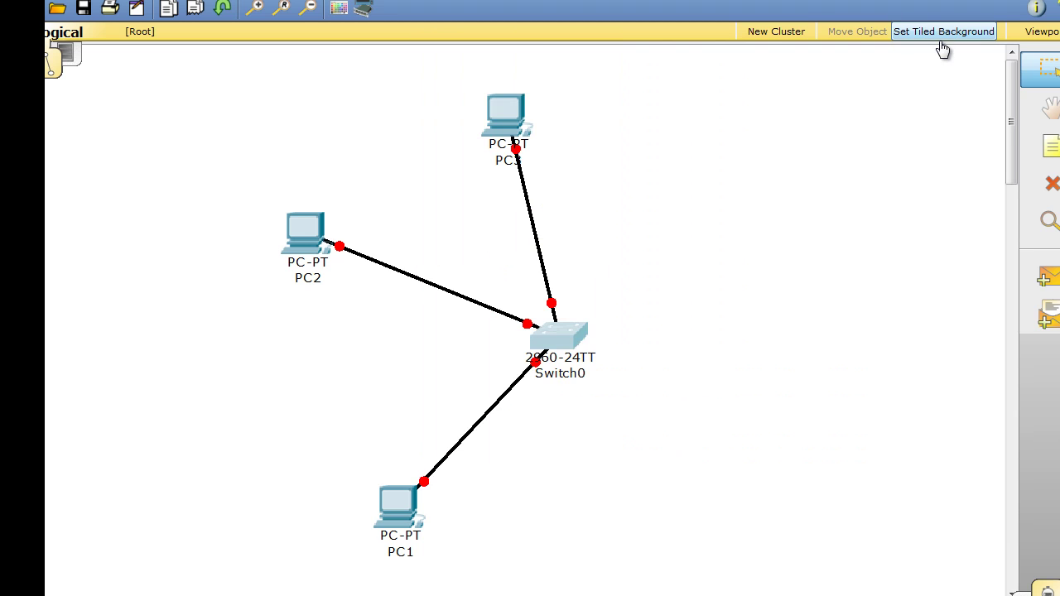
Reopen Switch0's command line and examine the end of its boot output
scroll(848, 585, down, 3)
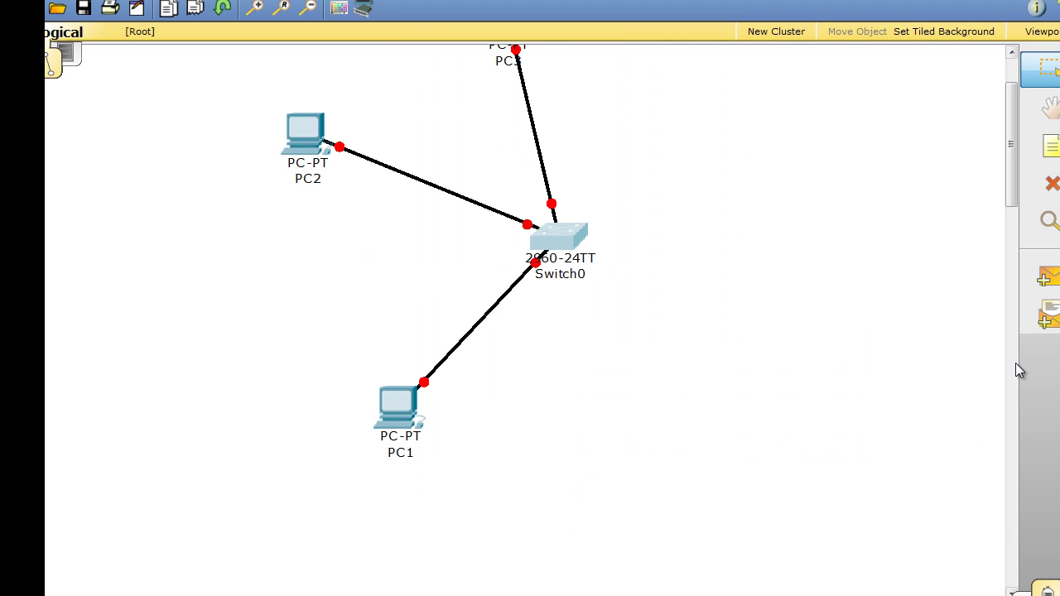
scroll(1014, 111, up, 3)
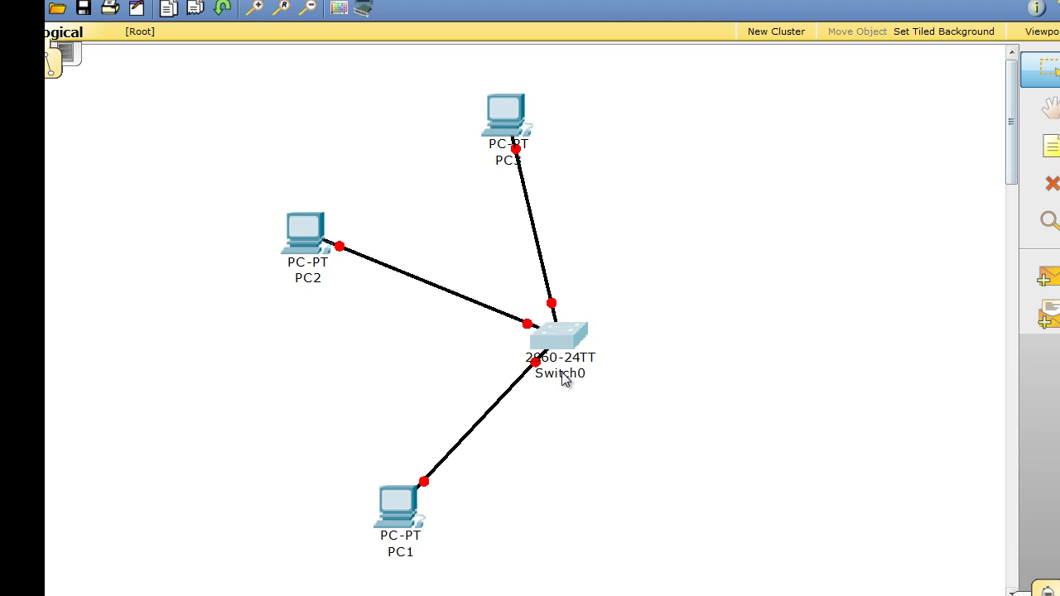
click(570, 332)
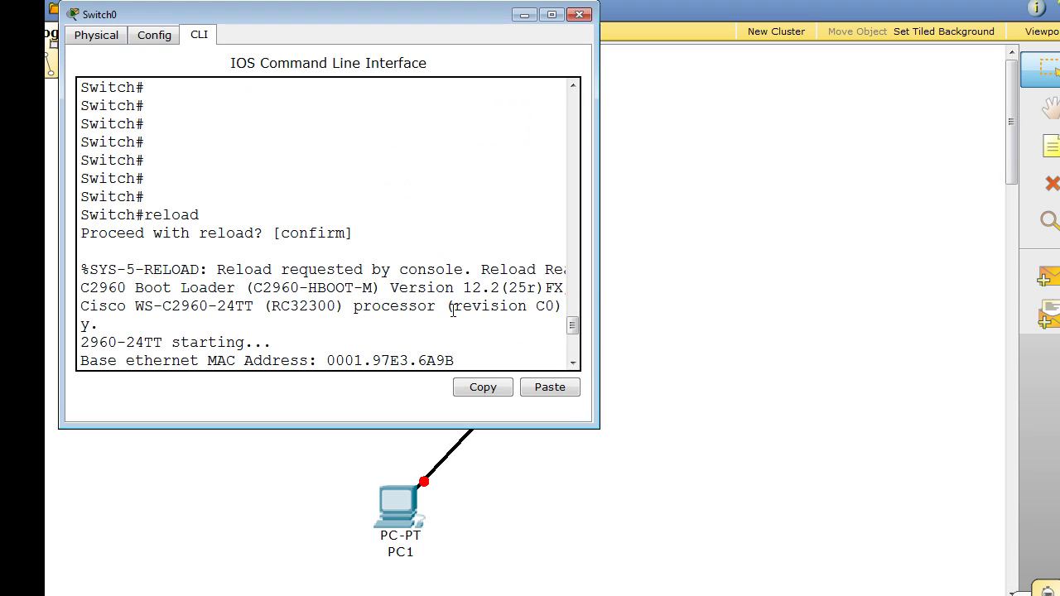
drag(572, 326, 570, 381)
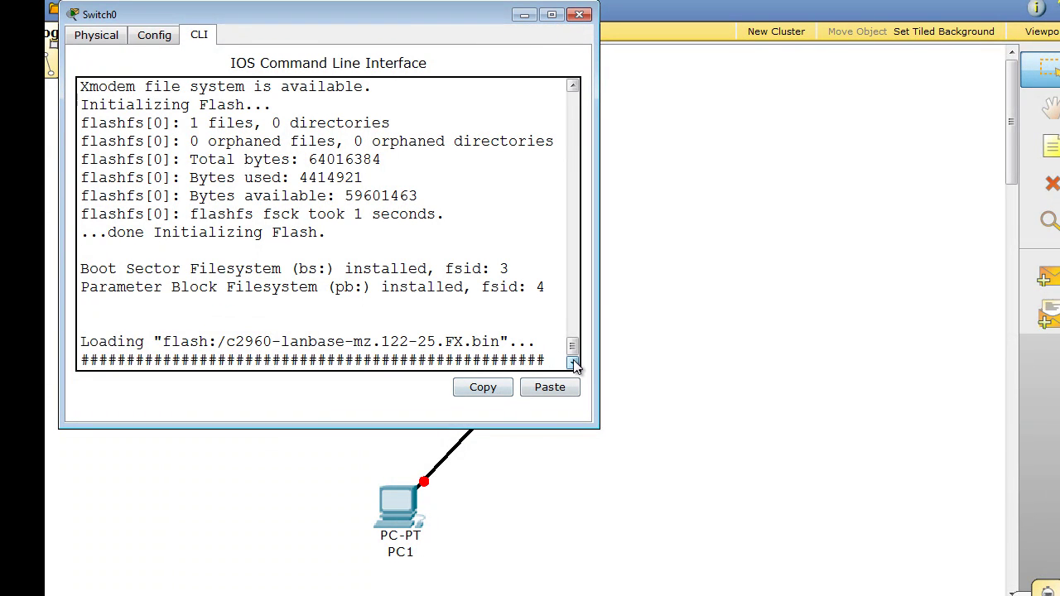
mouse_move(575, 354)
mouse_down()
mouse_move(573, 331)
mouse_move(578, 375)
mouse_move(573, 331)
mouse_move(579, 375)
mouse_move(573, 335)
mouse_move(575, 365)
mouse_up()
Check repeatedly whether Switch0's configuration settings are accessible during the reload
click(158, 39)
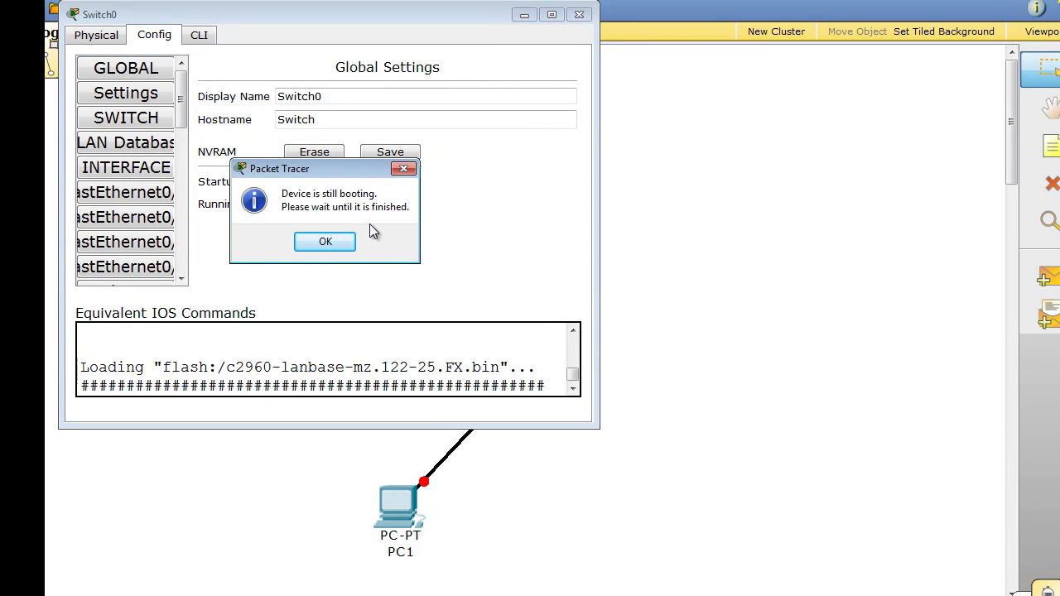
click(338, 242)
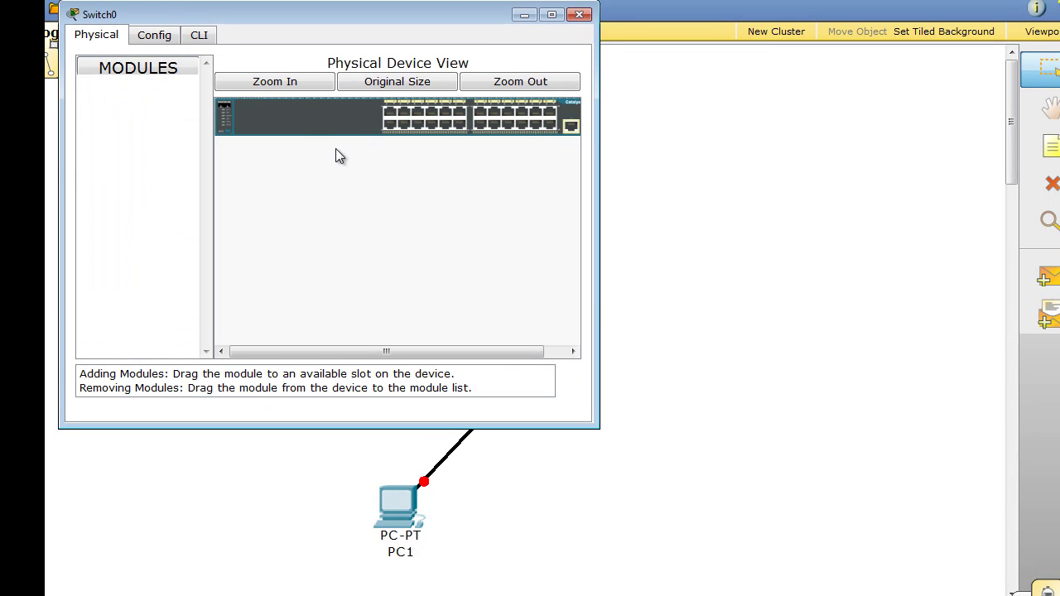
click(206, 48)
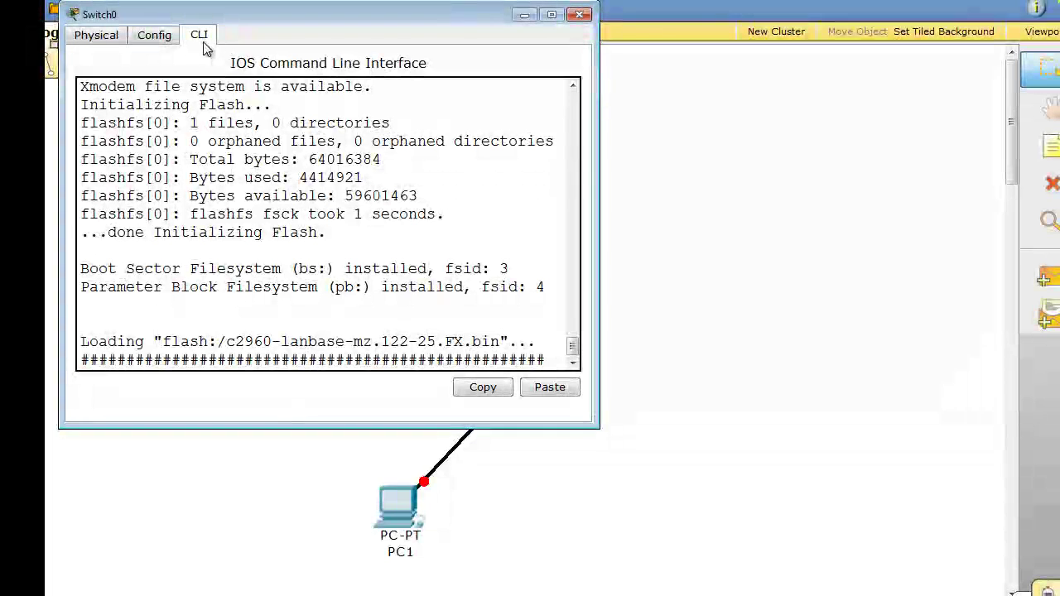
click(165, 45)
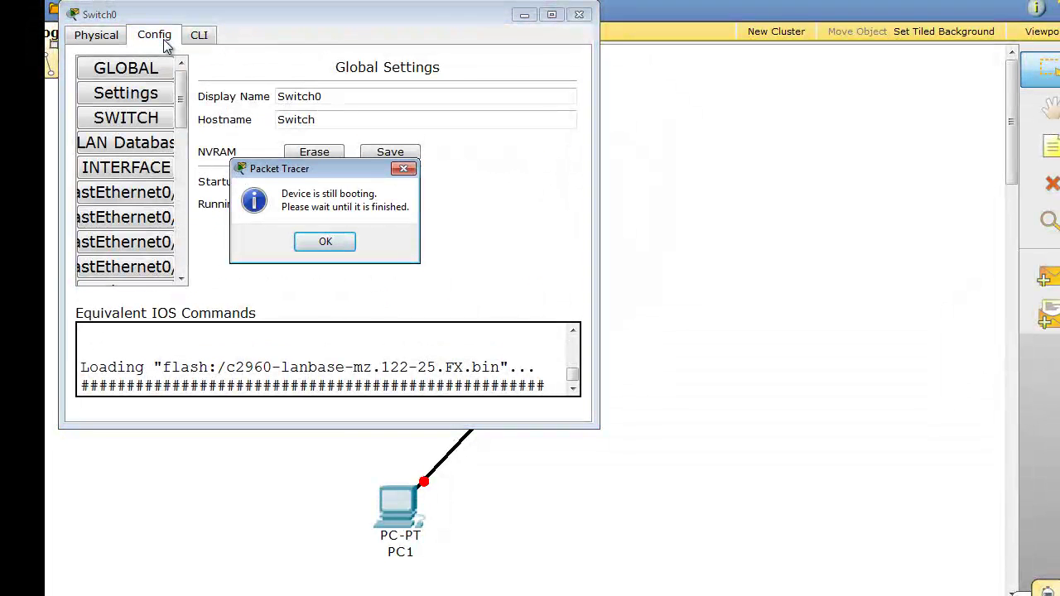
click(299, 242)
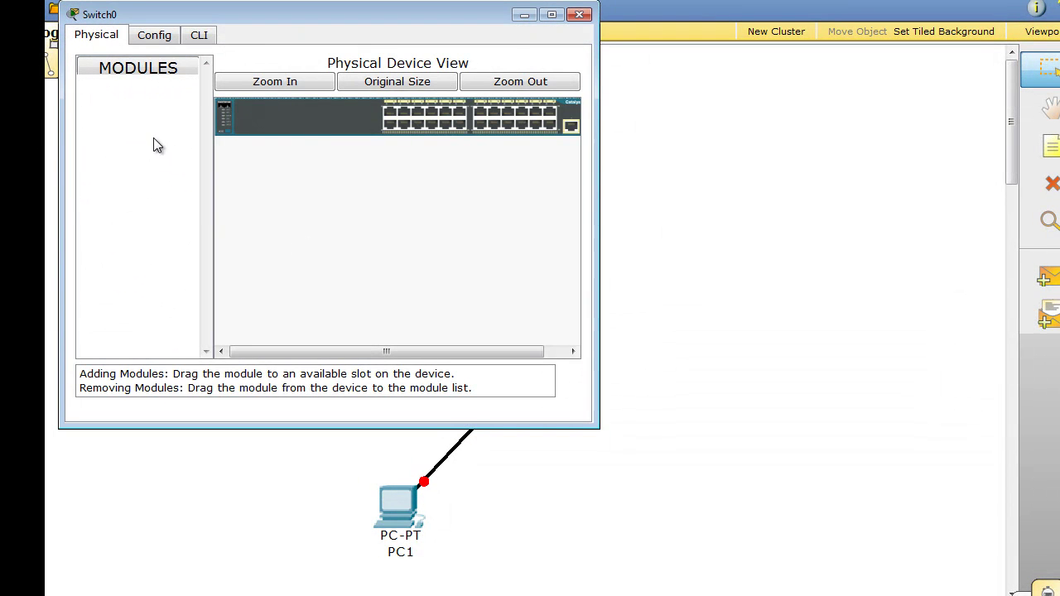
click(200, 46)
click(170, 43)
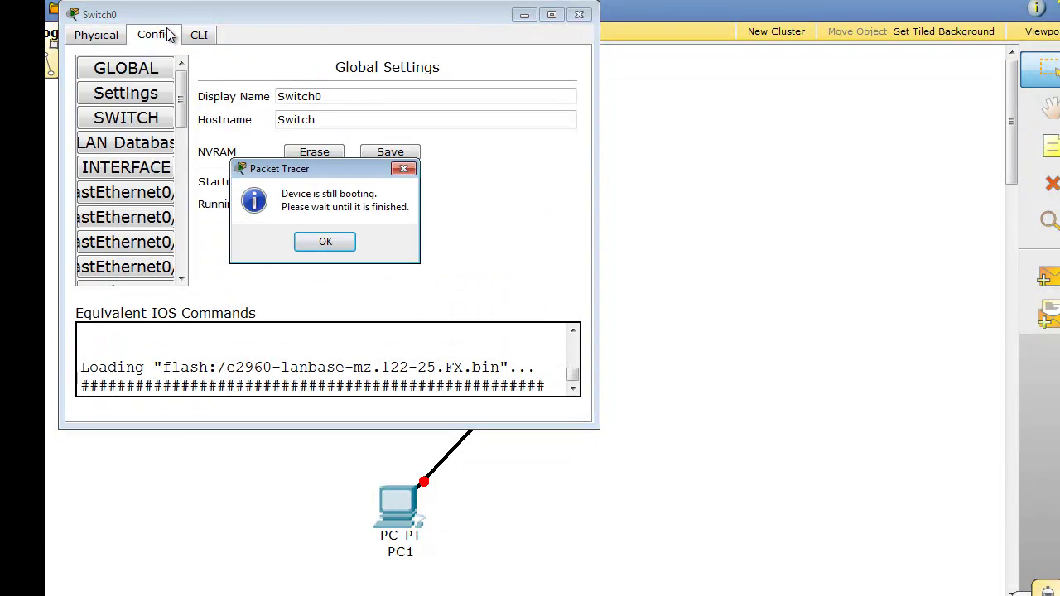
click(336, 242)
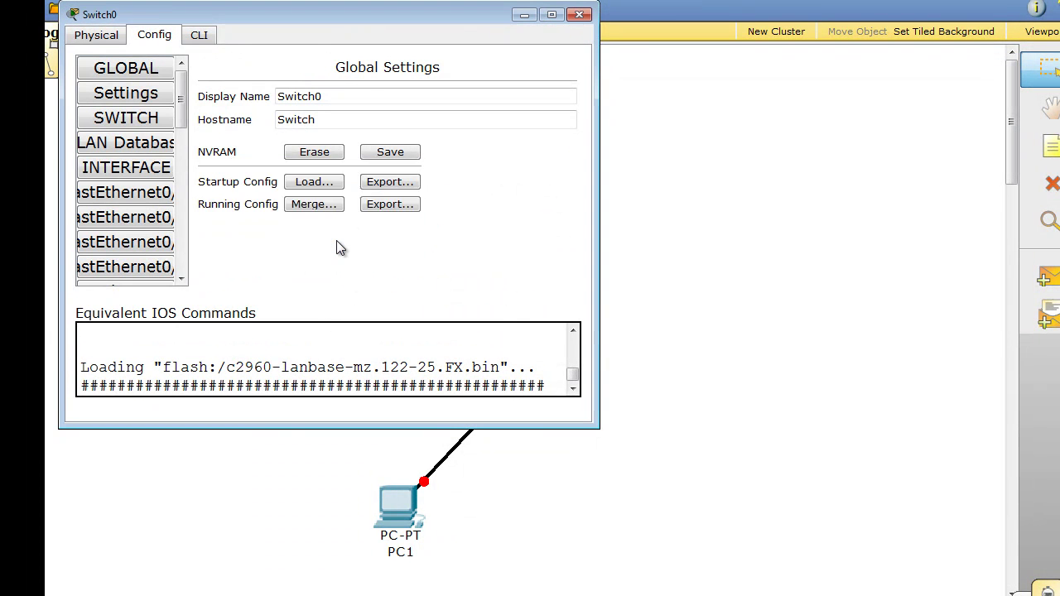
Recheck Switch0's boot output and access to its configuration settings, and close the device window
drag(476, 28, 870, 97)
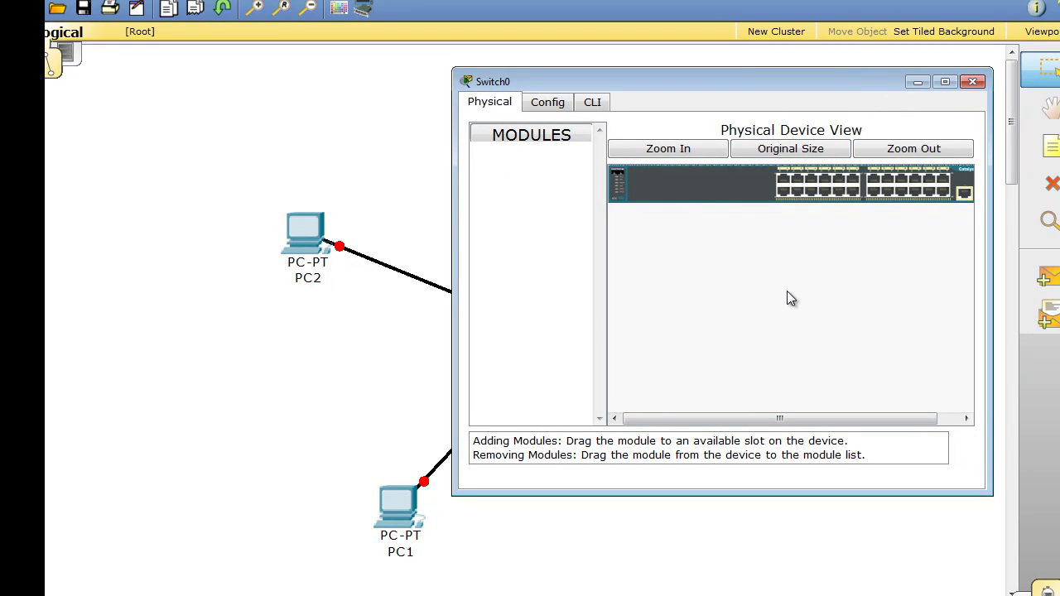
click(598, 108)
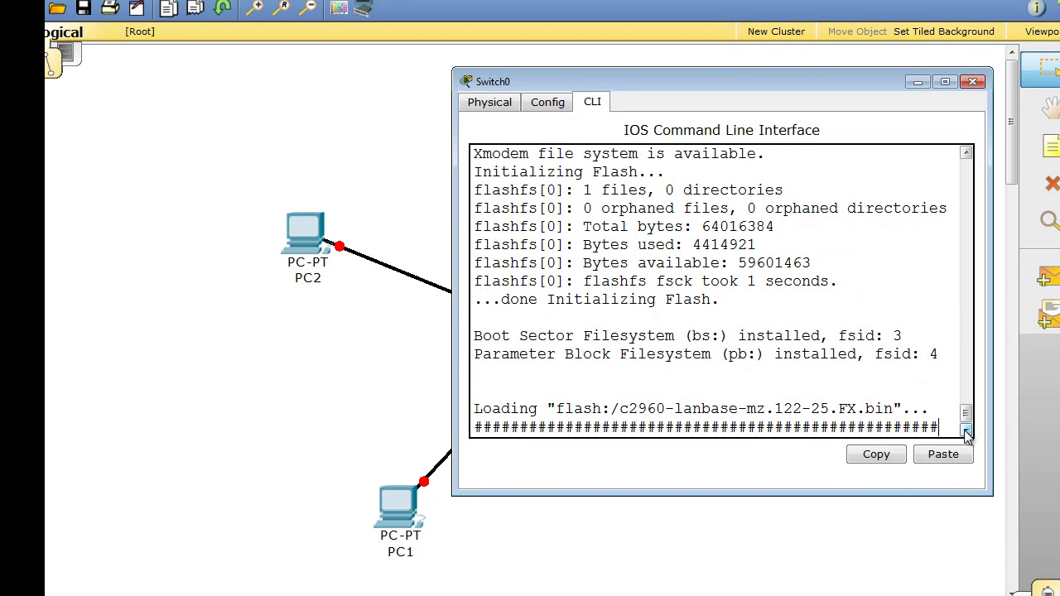
drag(968, 427, 965, 308)
click(554, 103)
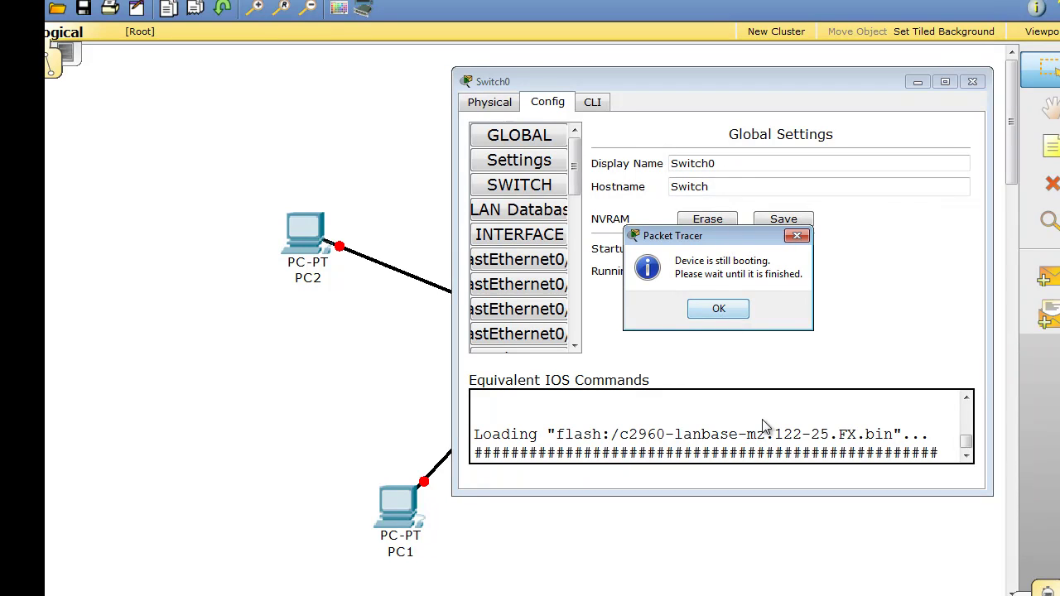
click(712, 305)
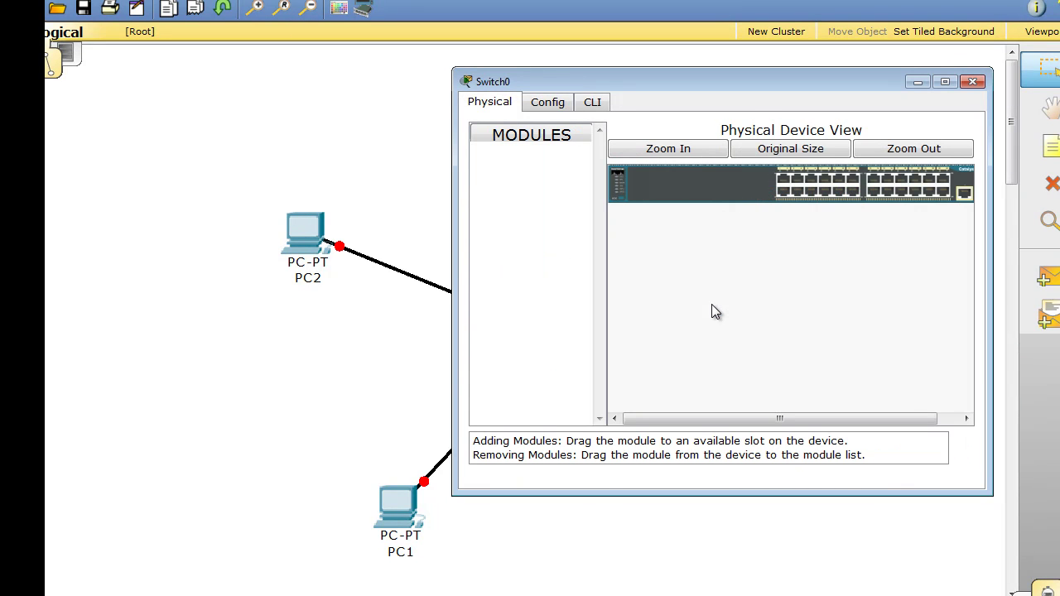
click(594, 102)
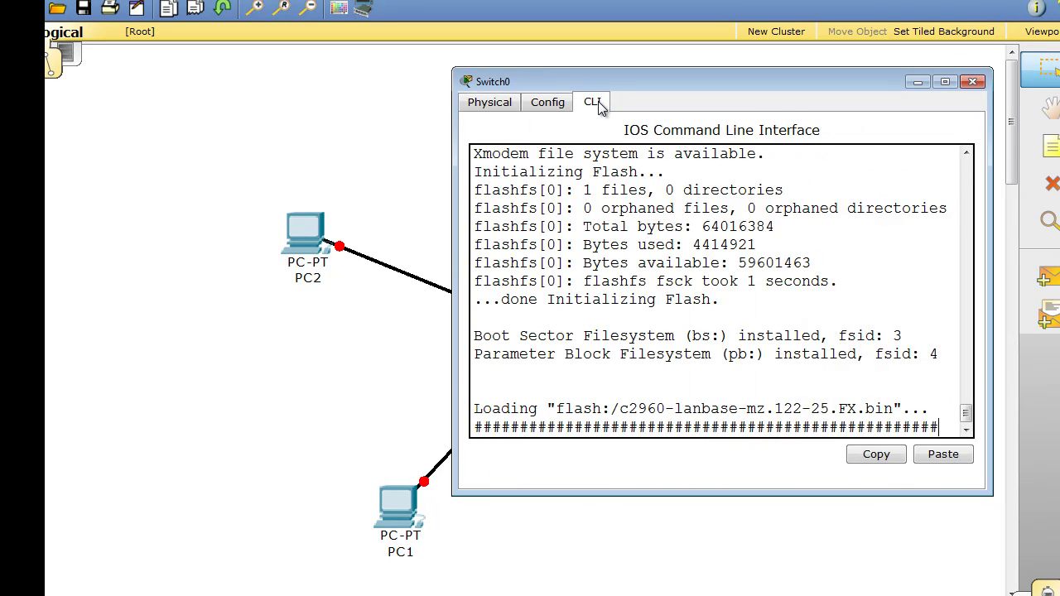
click(974, 84)
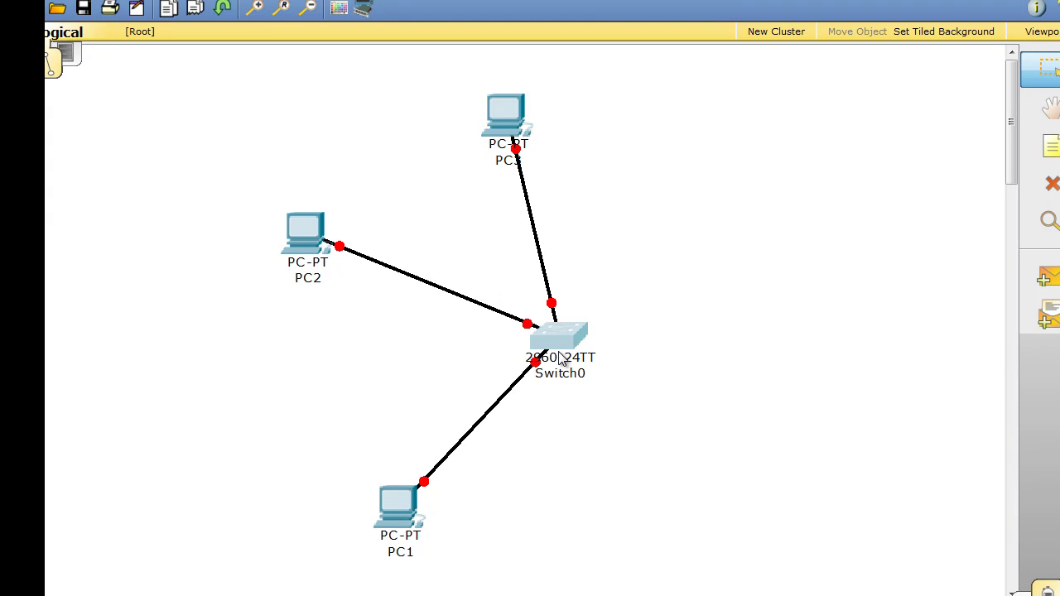
Move Switch0 slightly closer to PC1 and check its command-line boot output once more
drag(555, 345, 526, 373)
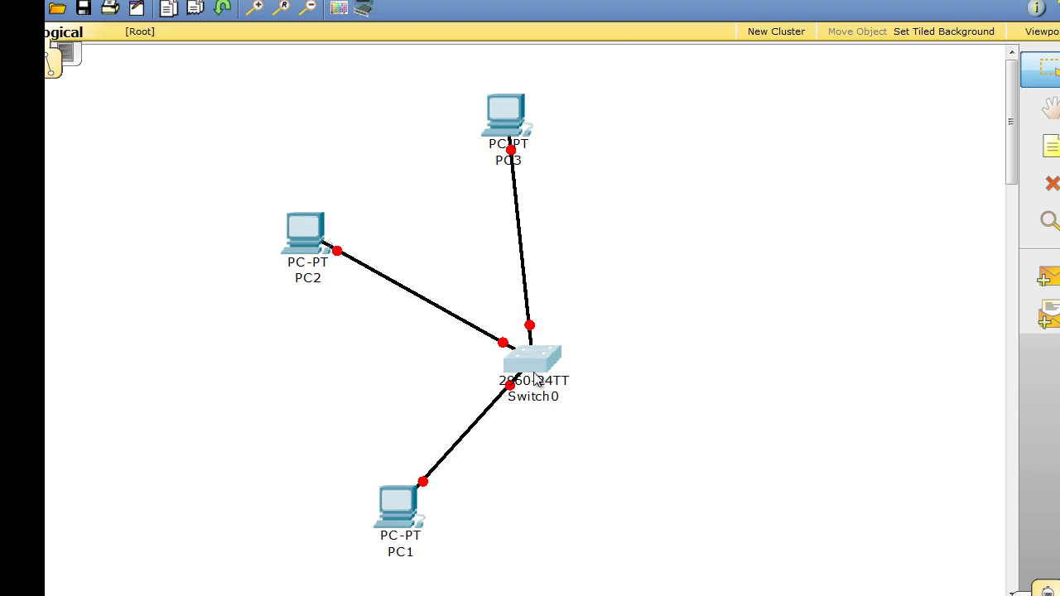
click(537, 374)
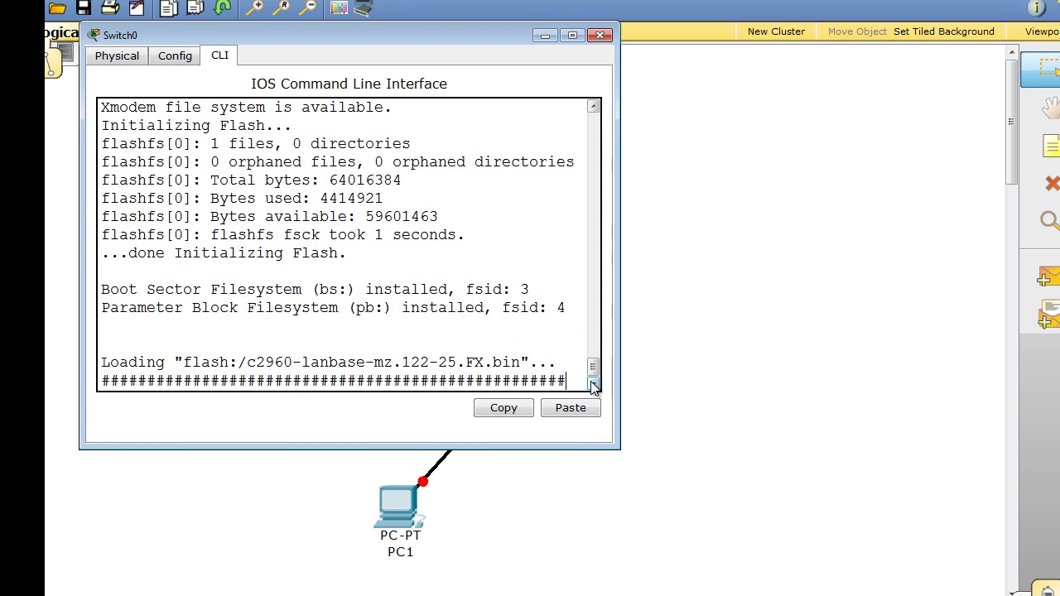
click(600, 35)
Delete Switch0 and place a new 2960-24TT switch between the three PCs
click(1051, 181)
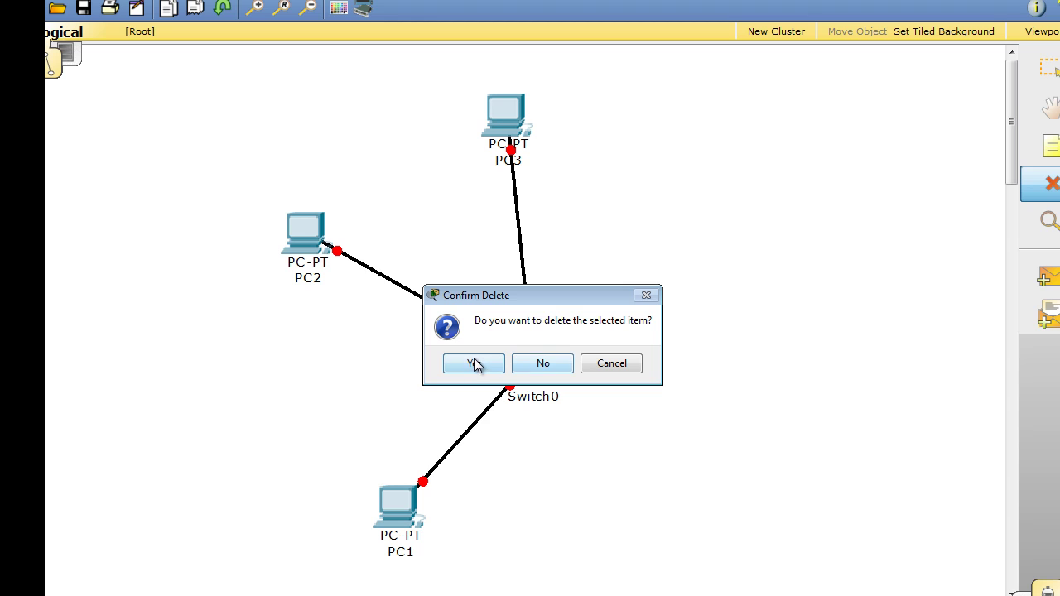
click(477, 367)
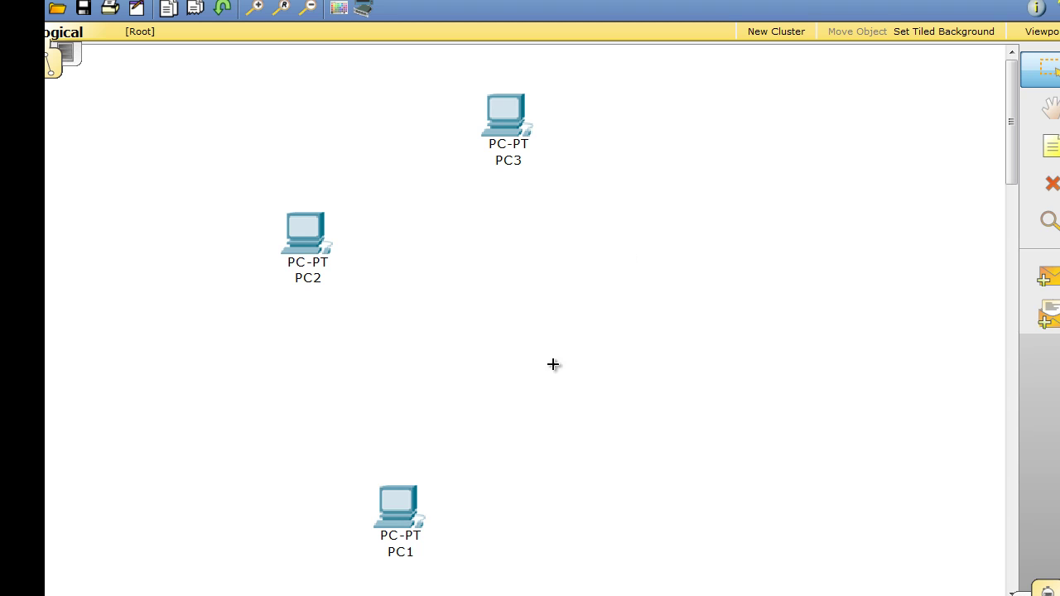
click(486, 353)
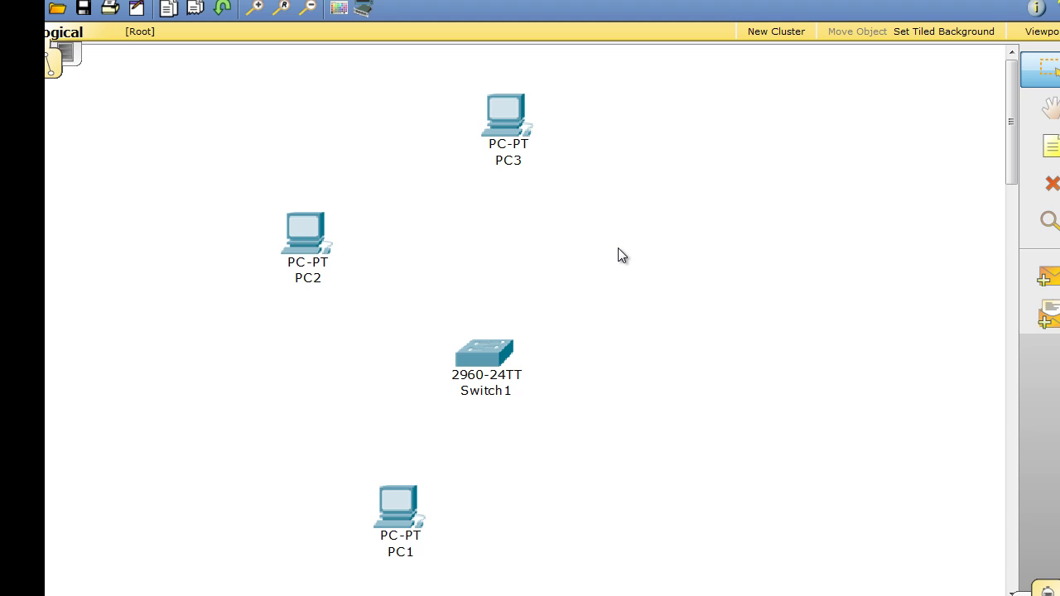
Connect FastEthernet0/1 of the new switch to PC1's FastEthernet port with a copper straight-through cable
click(499, 363)
click(517, 243)
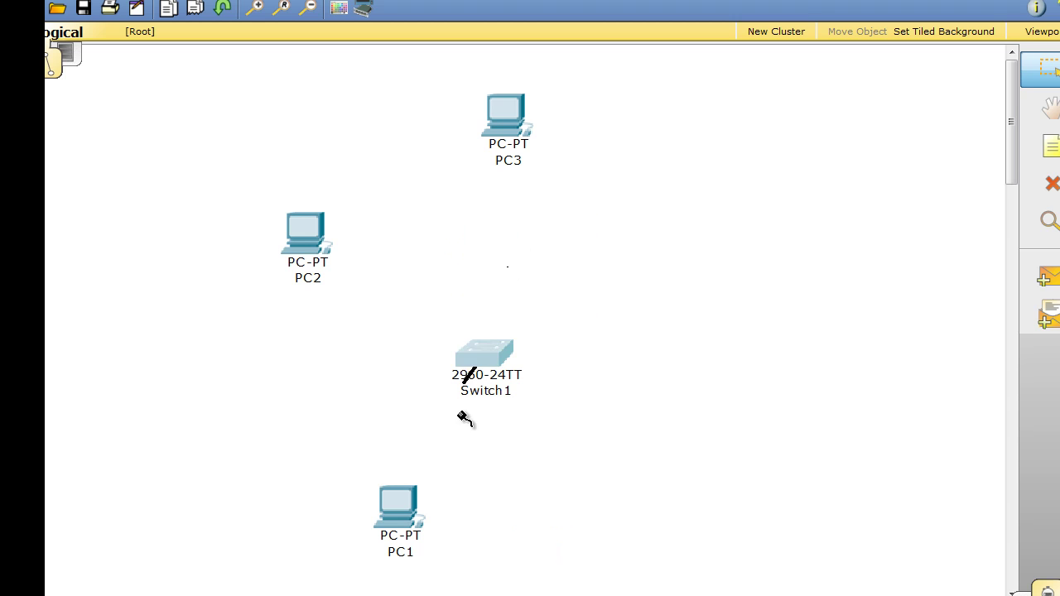
click(406, 509)
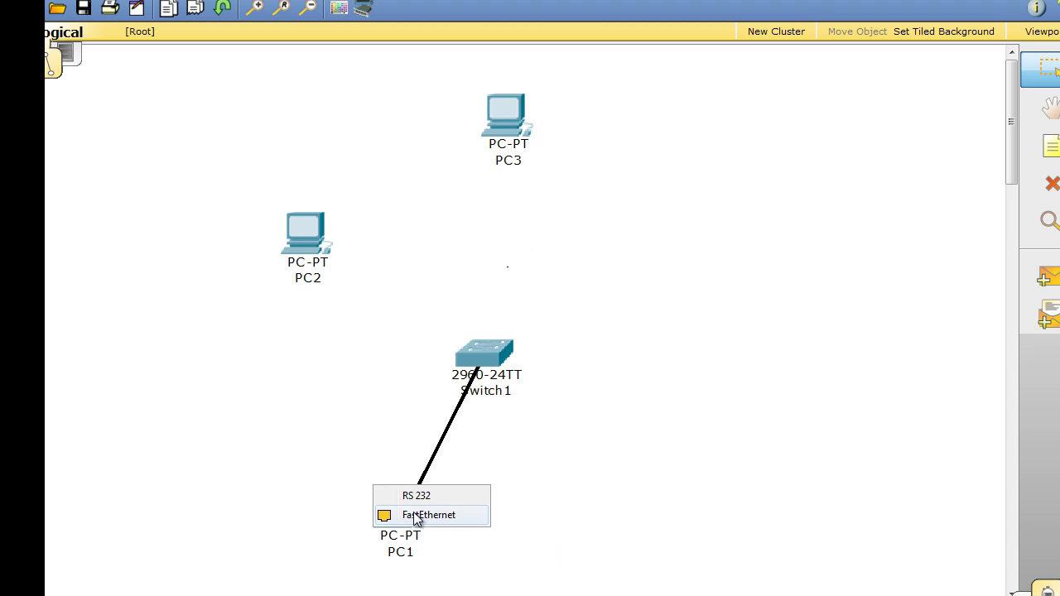
click(422, 515)
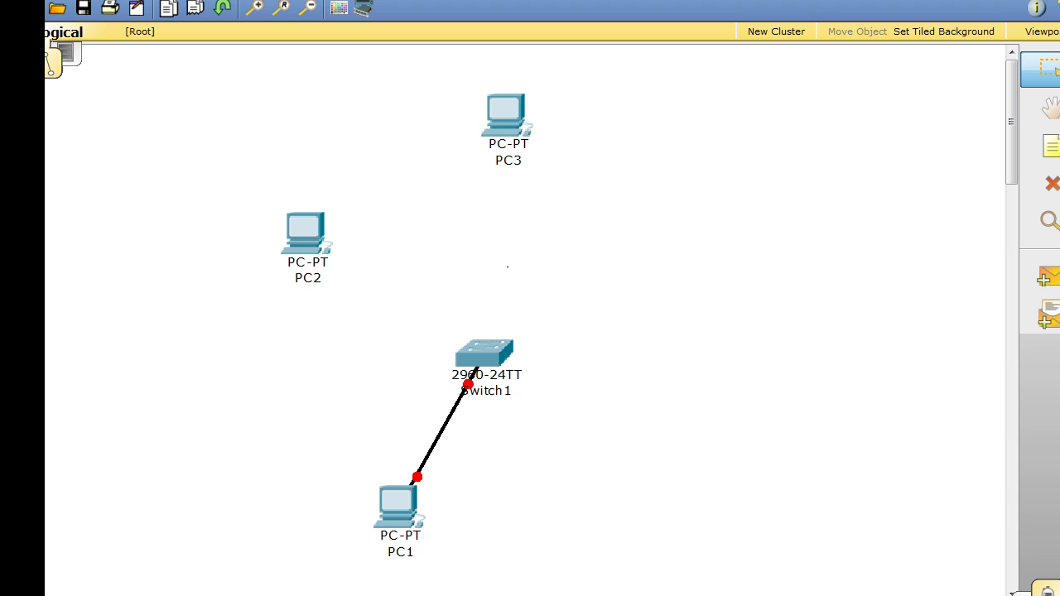
Connect the switch's FastEthernet0/2 port to PC2's FastEthernet port with the same type of cable
click(482, 354)
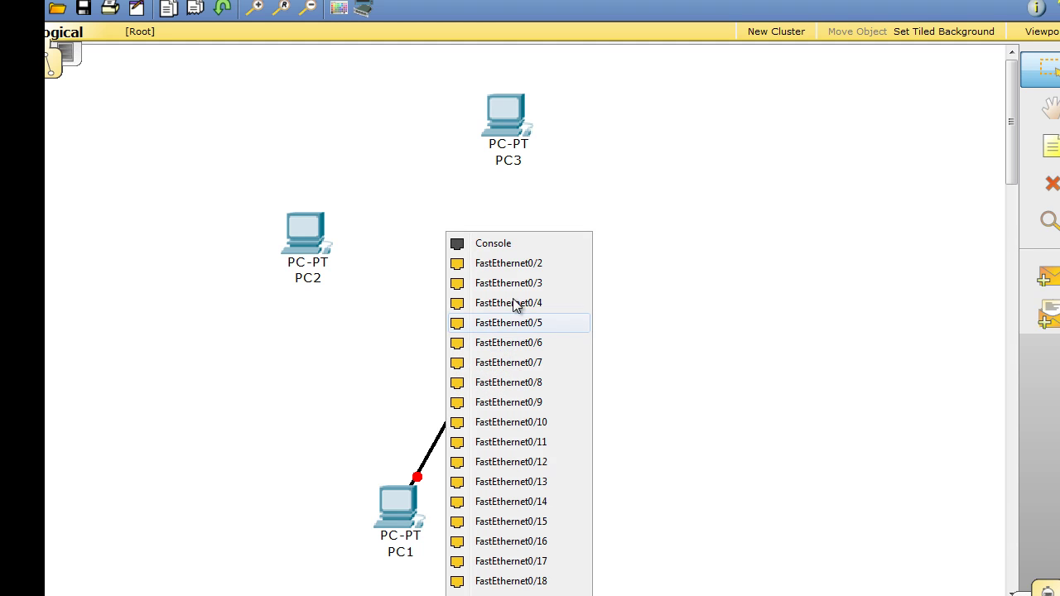
click(509, 263)
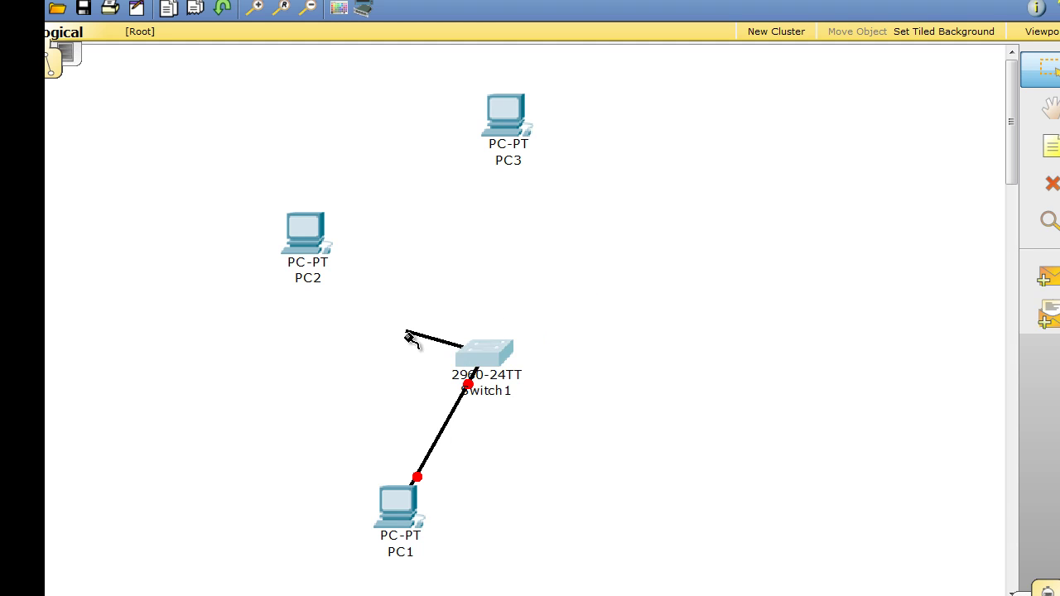
click(313, 236)
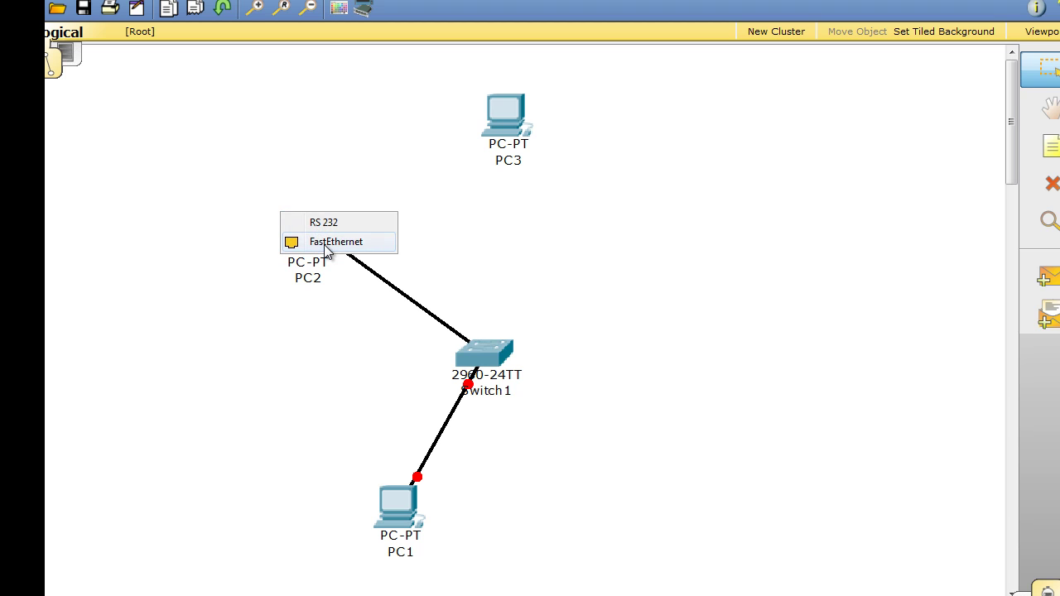
click(327, 241)
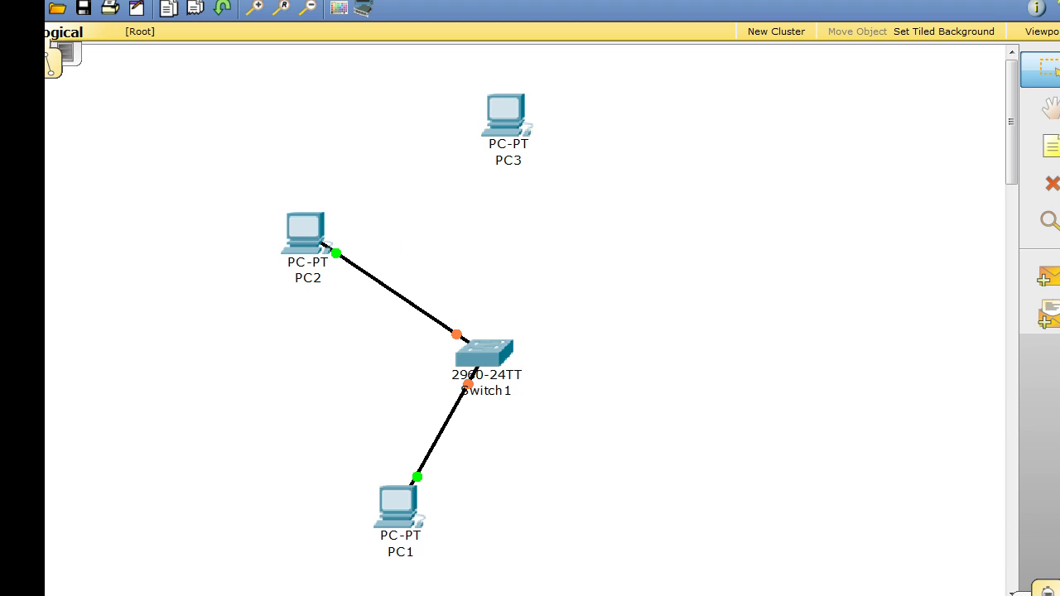
Connect the switch's FastEthernet0/3 port to PC3's FastEthernet port with a copper straight-through cable
click(508, 349)
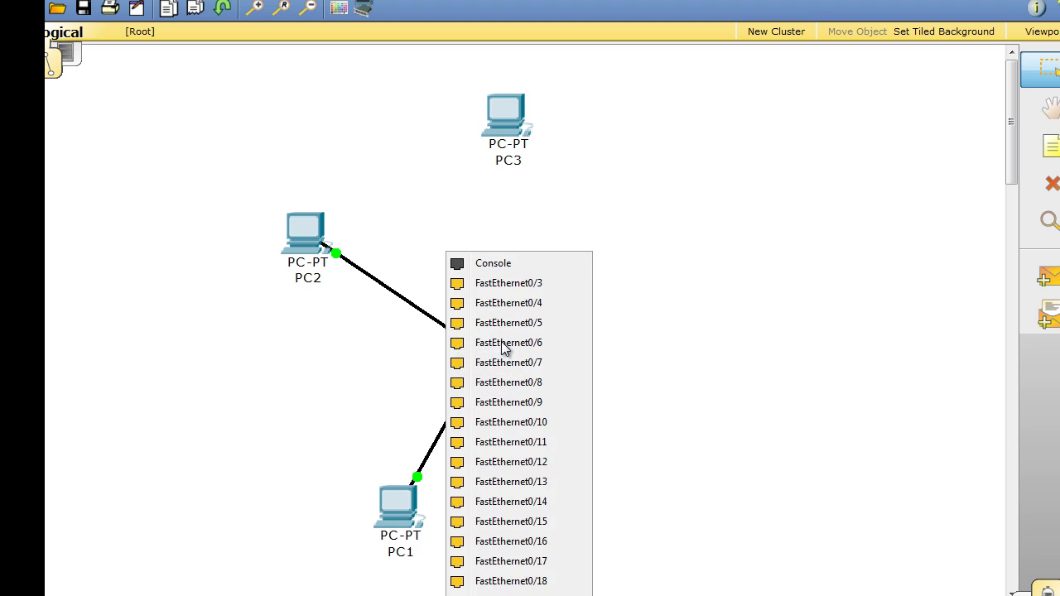
click(528, 282)
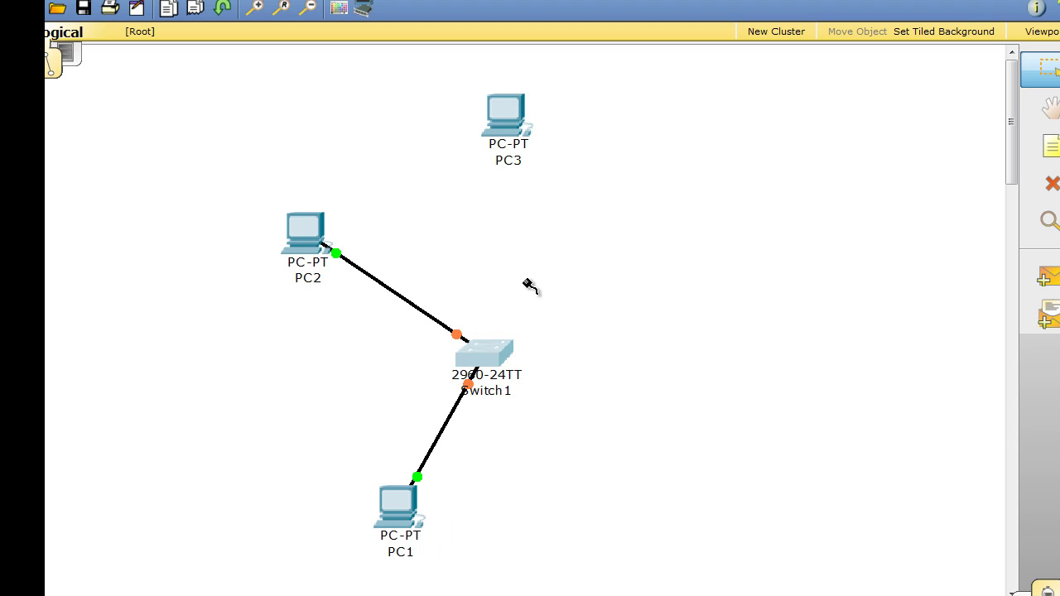
click(510, 116)
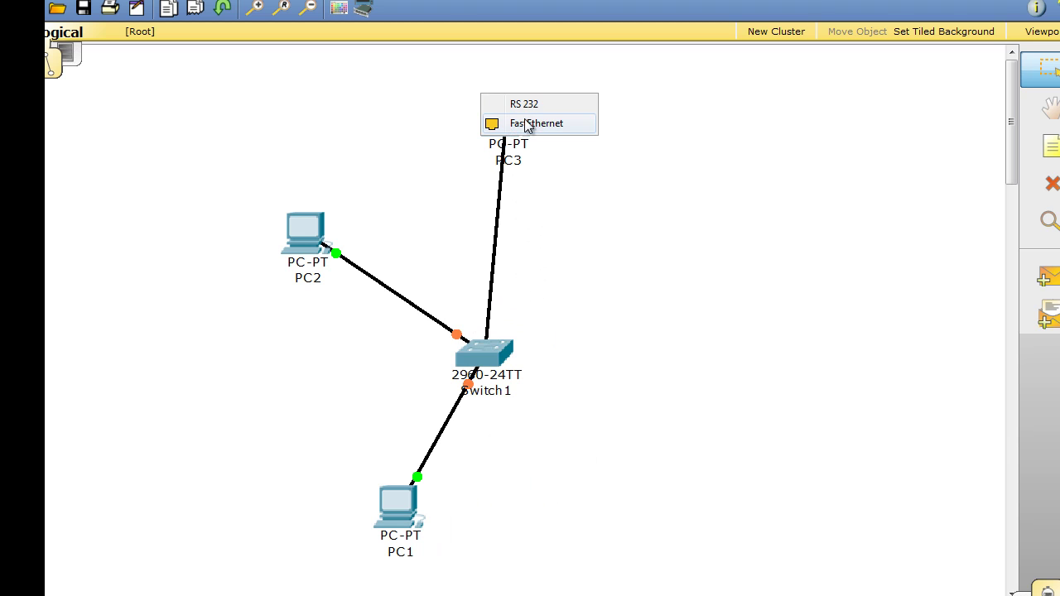
click(536, 122)
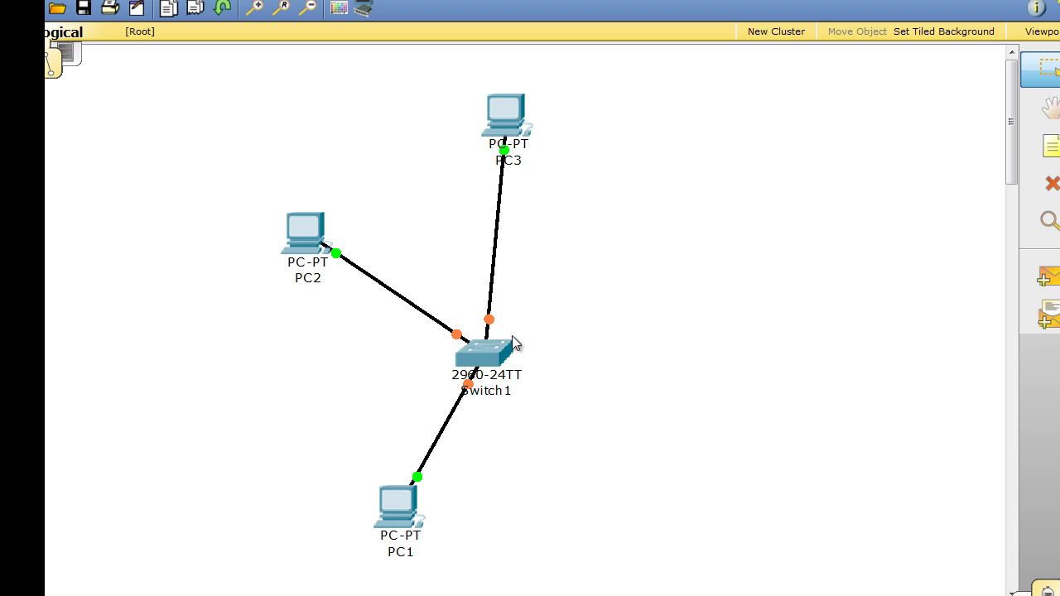
Open Switch1's command line, enter privileged mode with en and display the table with show mac-address-table
click(482, 361)
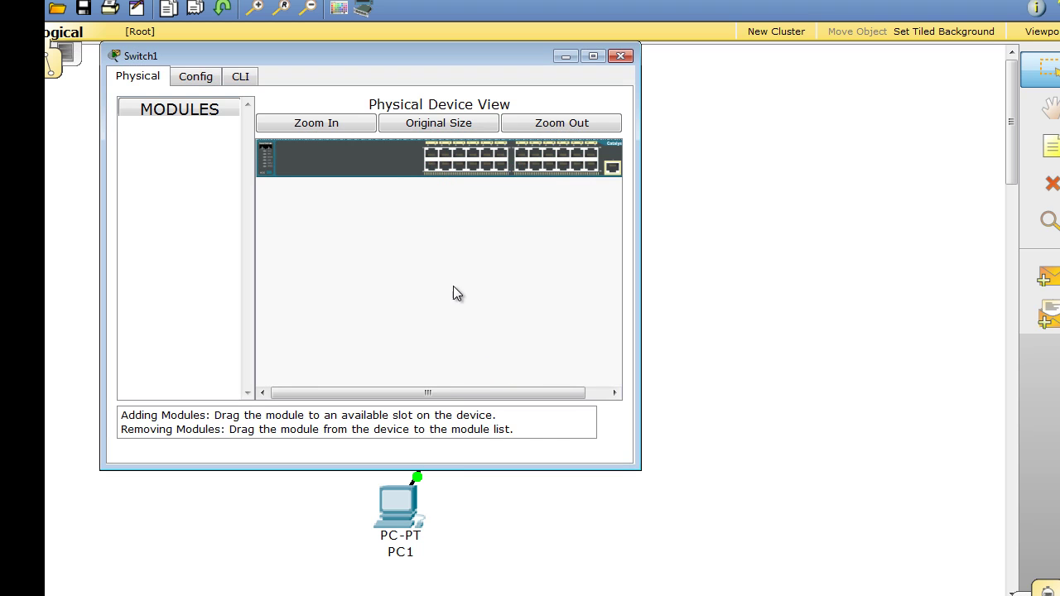
click(237, 77)
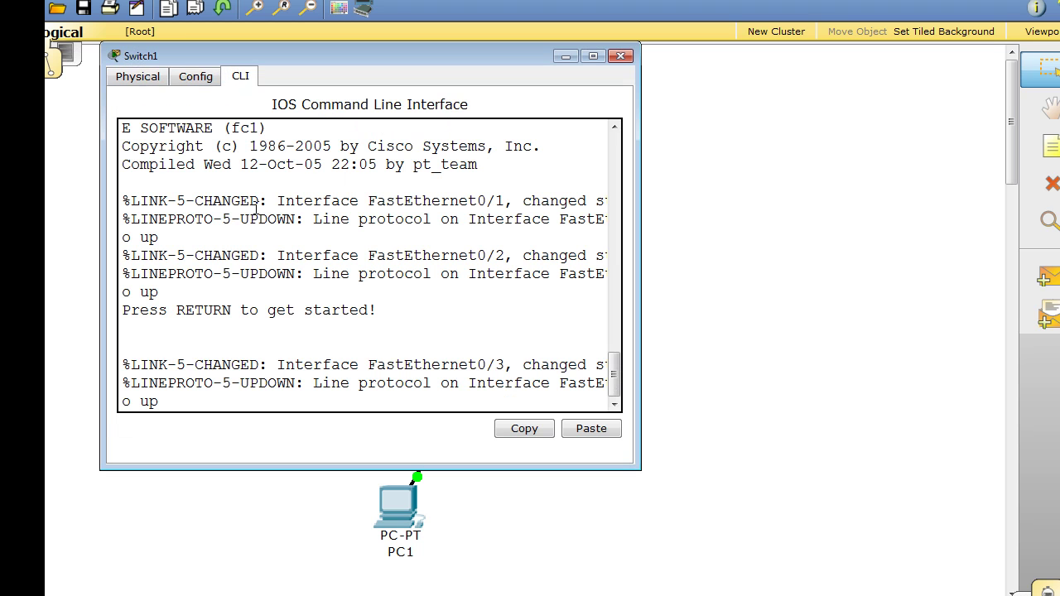
key(Return)
key(Return)
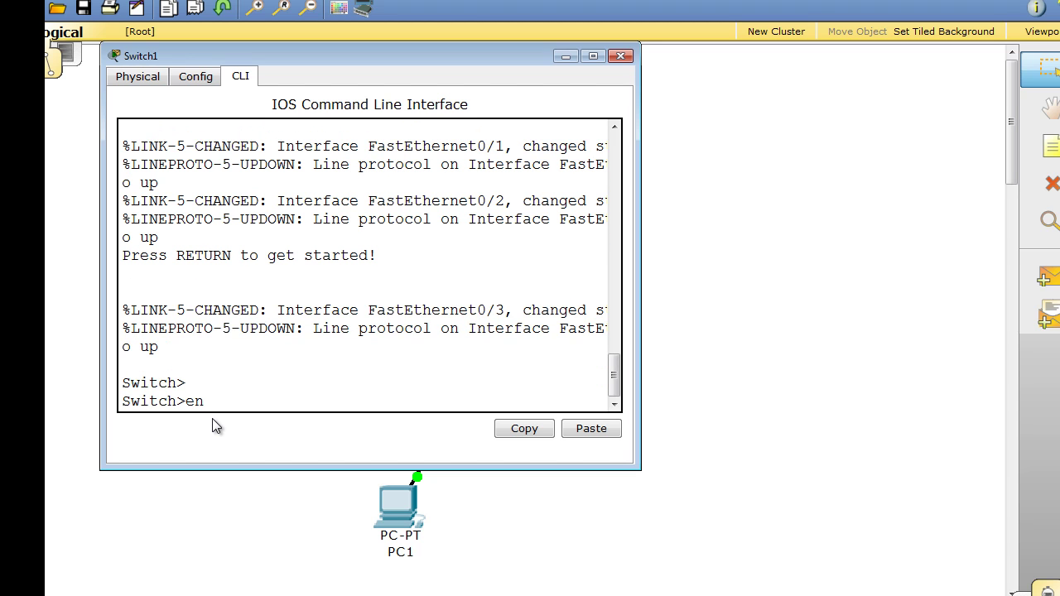
key(Return)
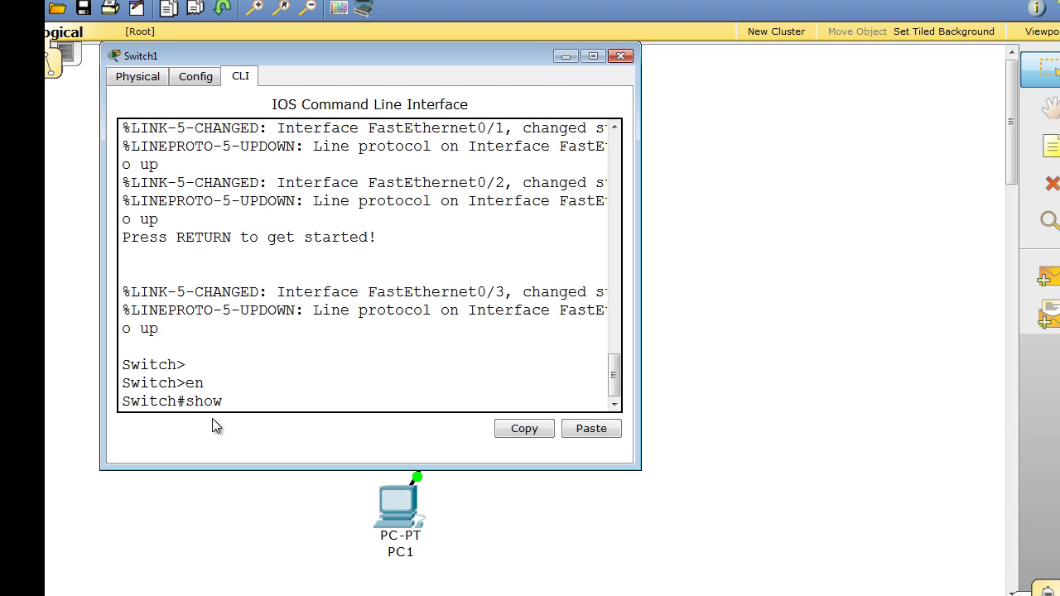
text(show ma)
key(Tab)
key(Return)
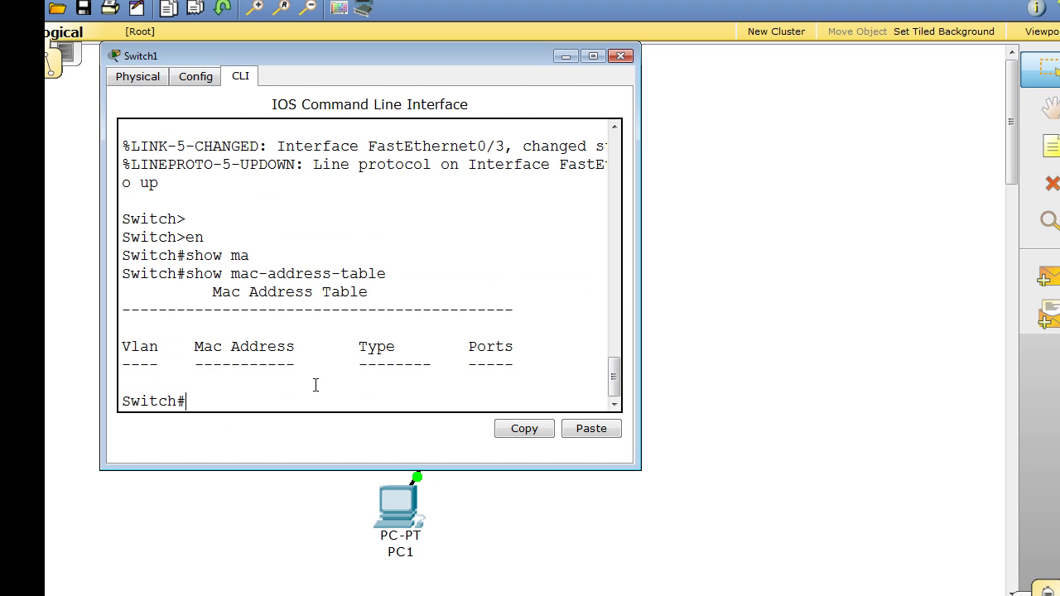
Move the Switch1 window clear of the topology and check the port states with show ip interface brief
drag(502, 58, 919, 65)
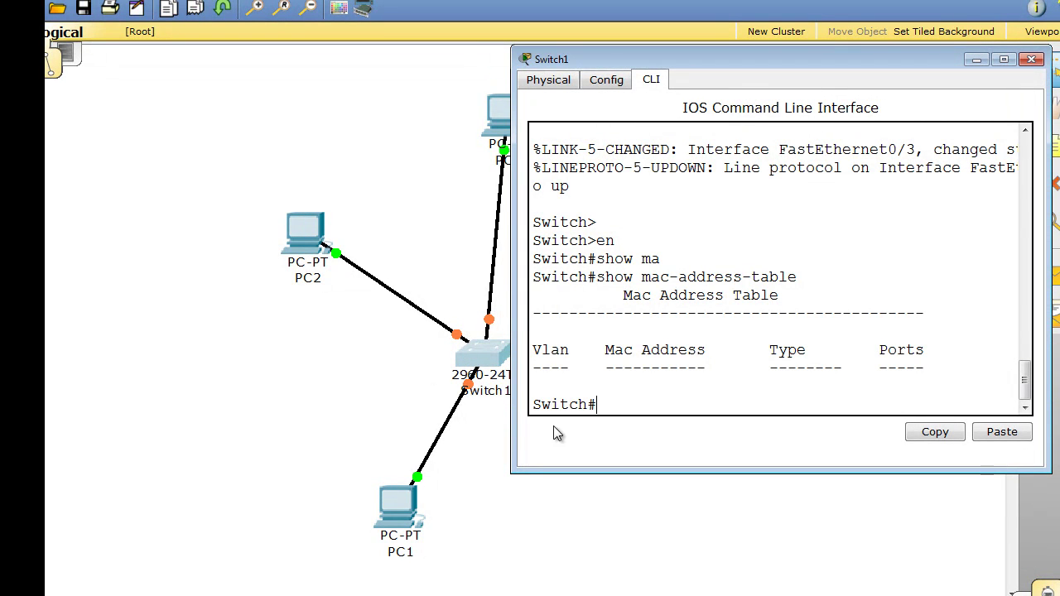
text(show iop)
key(BackSpace)
key(BackSpace)
text(p interface brieg)
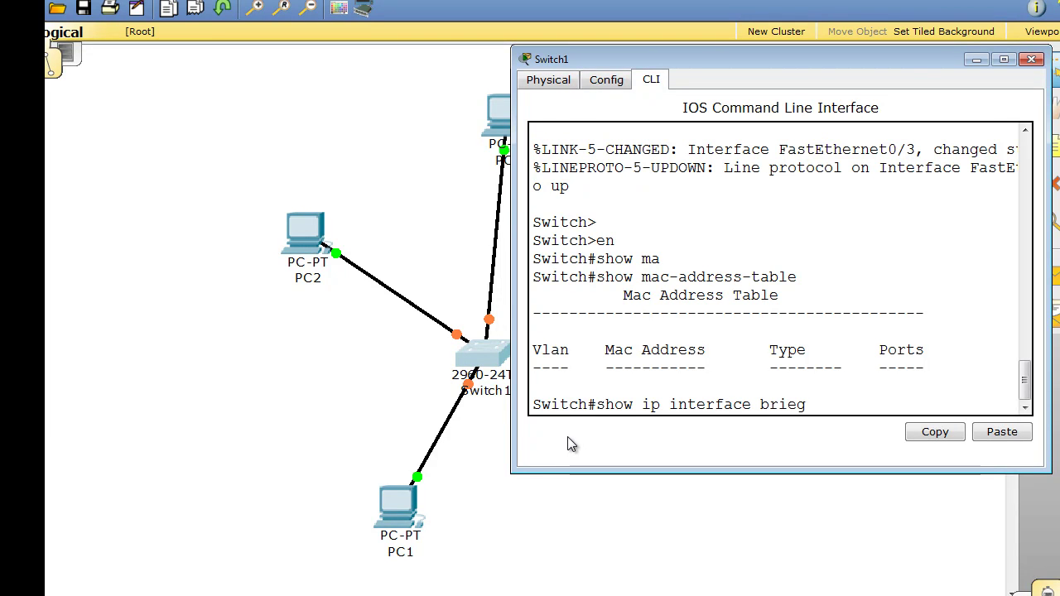
key(BackSpace)
text(f)
key(Return)
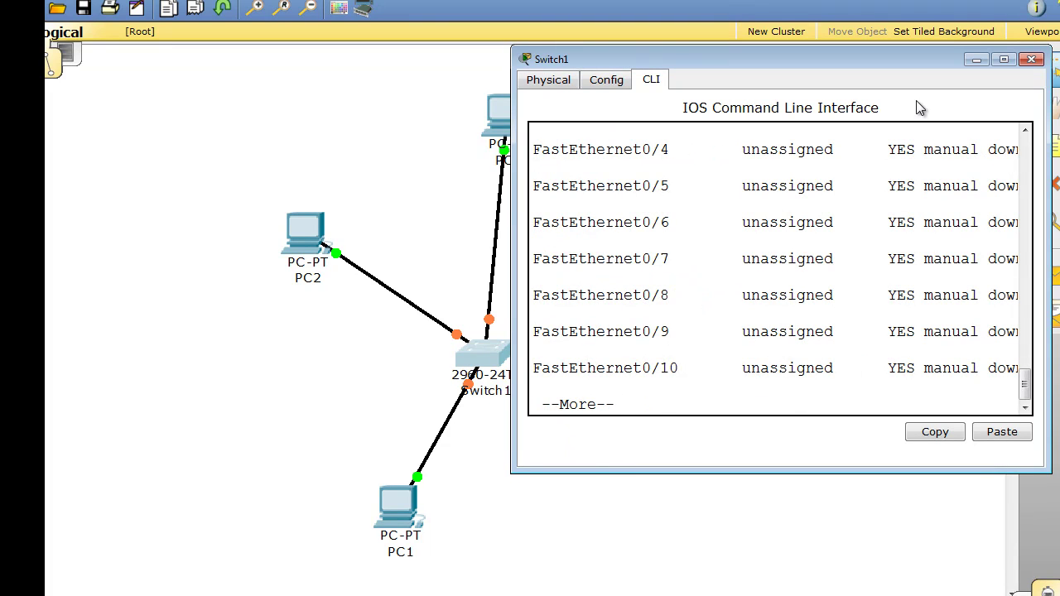
mouse_move(1025, 386)
mouse_down()
mouse_move(1040, 259)
mouse_move(1042, 377)
mouse_up()
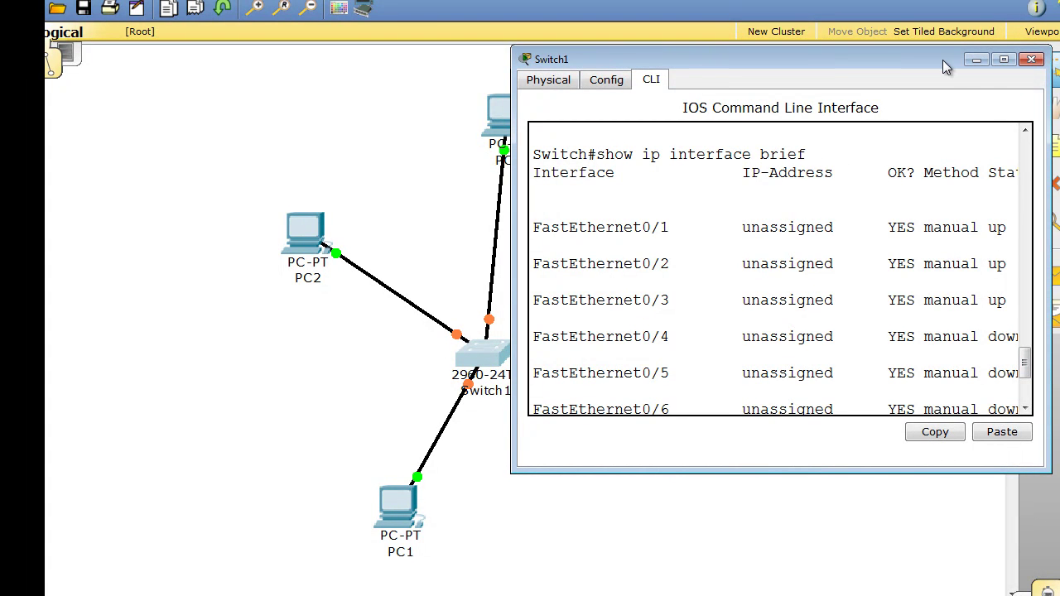
drag(1025, 348, 1025, 378)
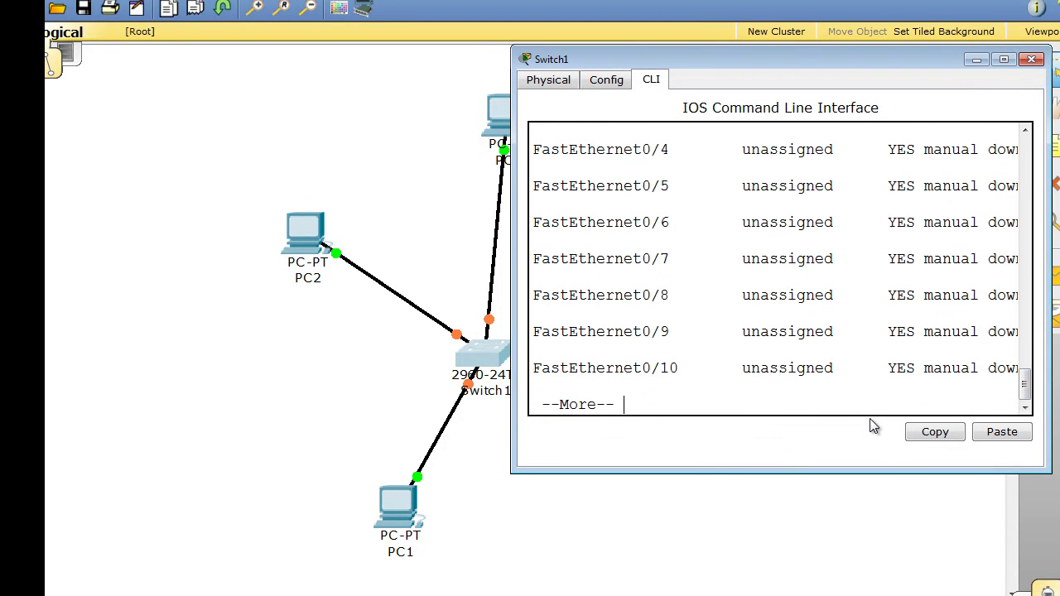
key(q)
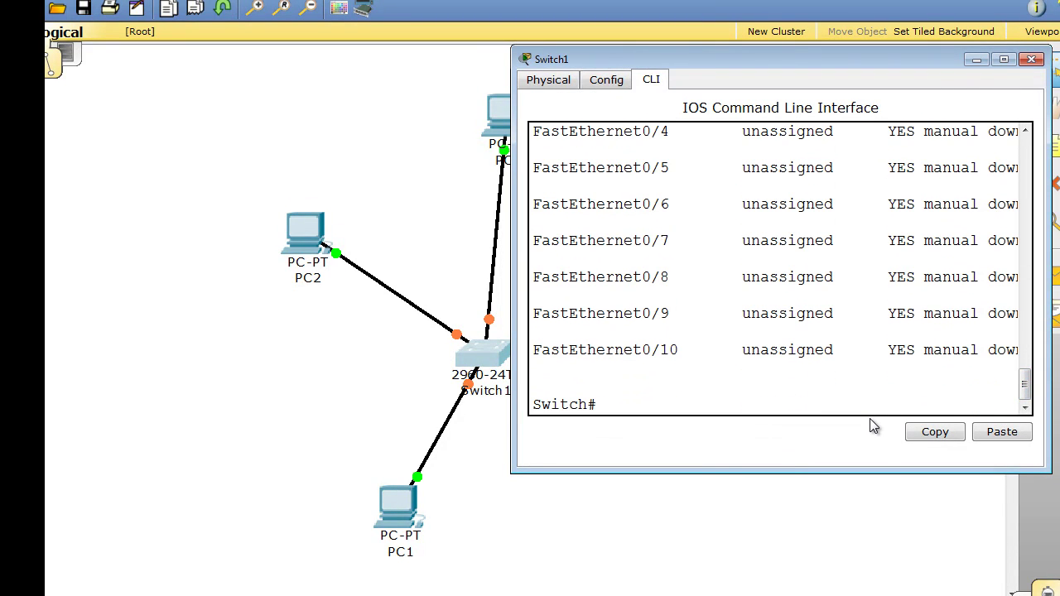
Minimize the Switch1 window and reposition PC2, PC1 and PC3 slightly around the switch
click(978, 59)
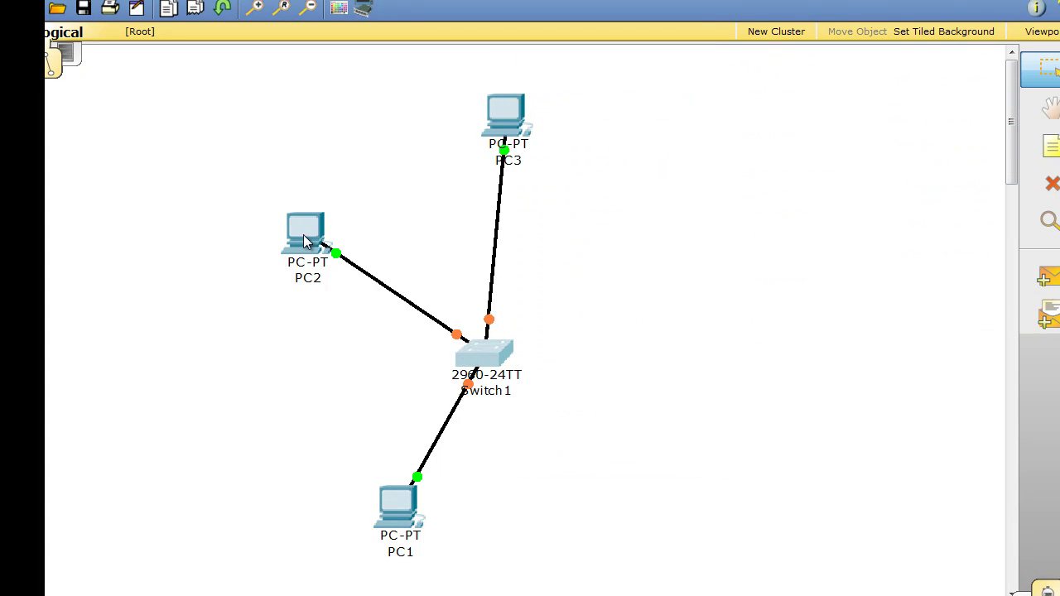
drag(304, 242, 316, 217)
drag(383, 504, 348, 458)
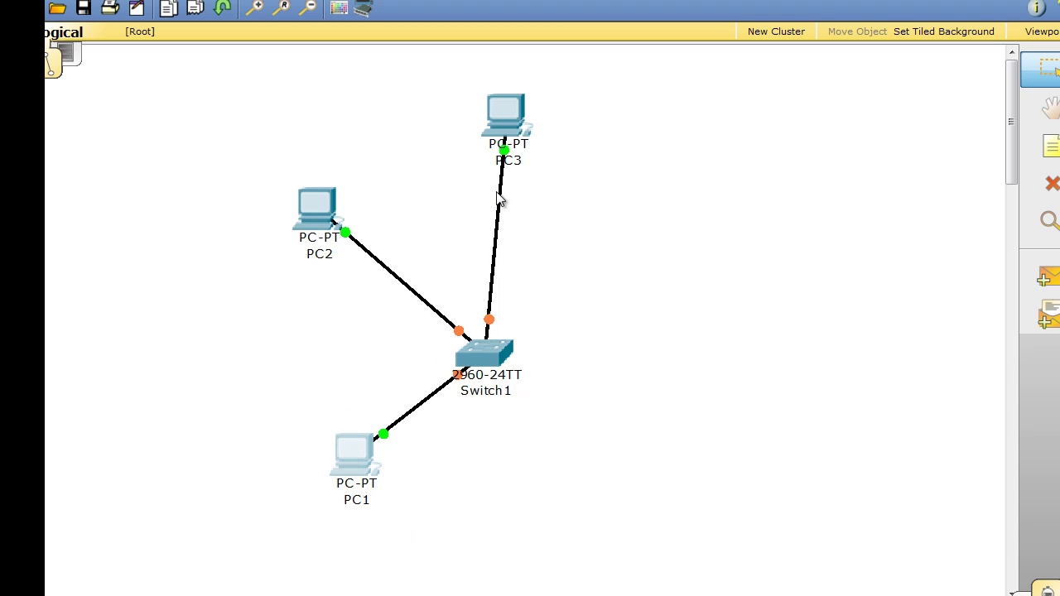
drag(510, 133, 484, 151)
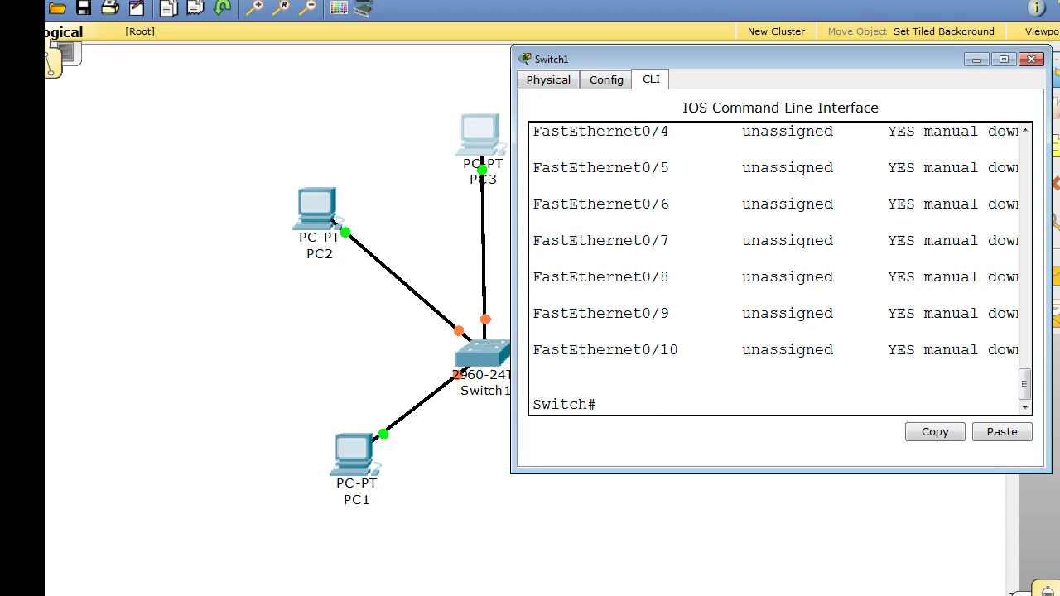
Review the status and protocol columns of Switch1's interface list at full window size, then minimize the window
drag(1026, 384, 1025, 362)
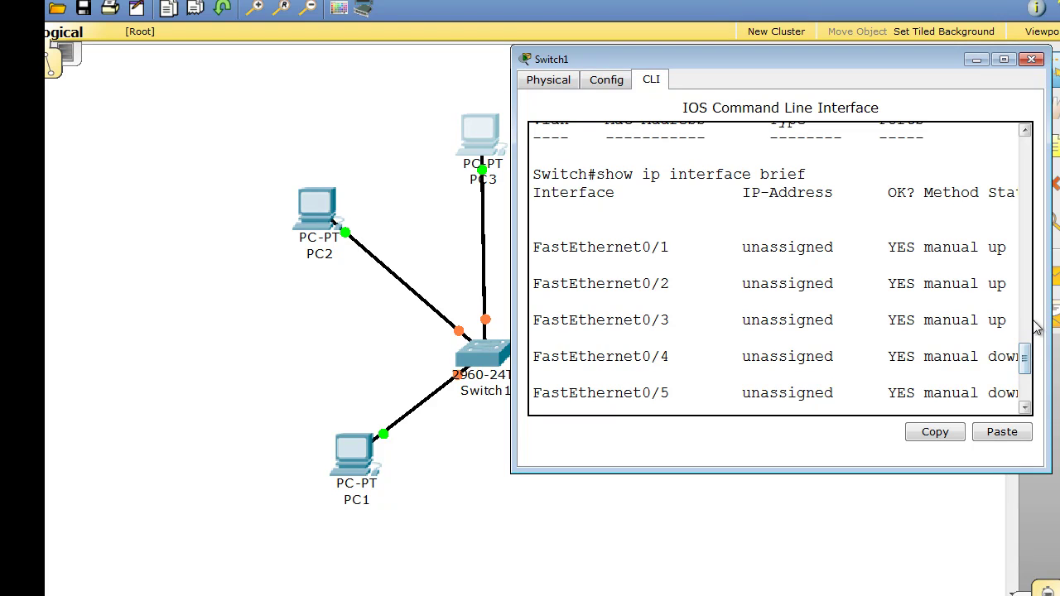
click(1005, 59)
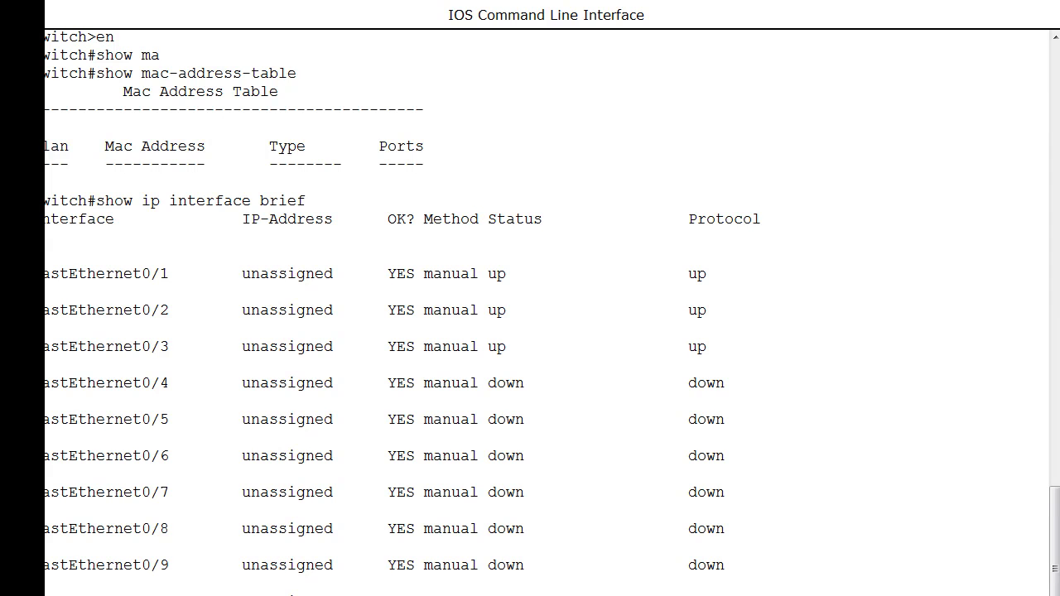
click(1019, 0)
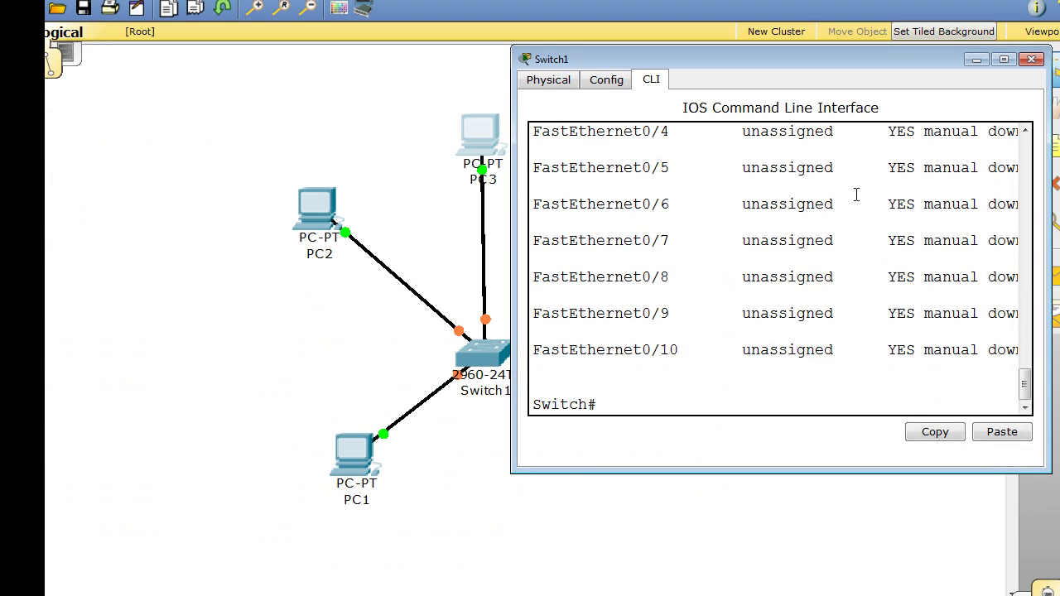
click(977, 61)
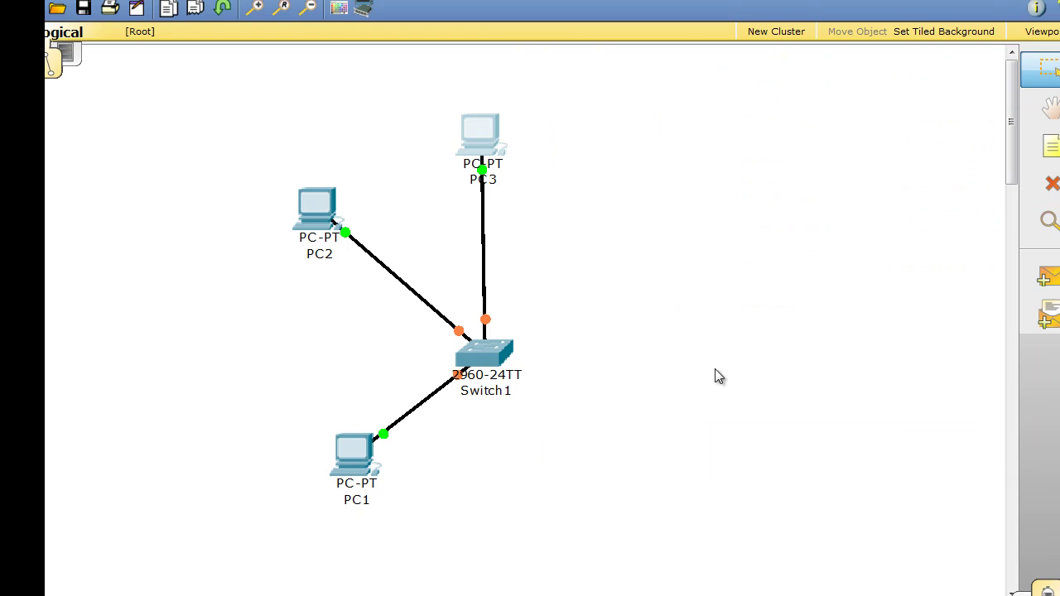
Check the static IP address and subnet mask in PC1's IP Configuration and close it
click(353, 464)
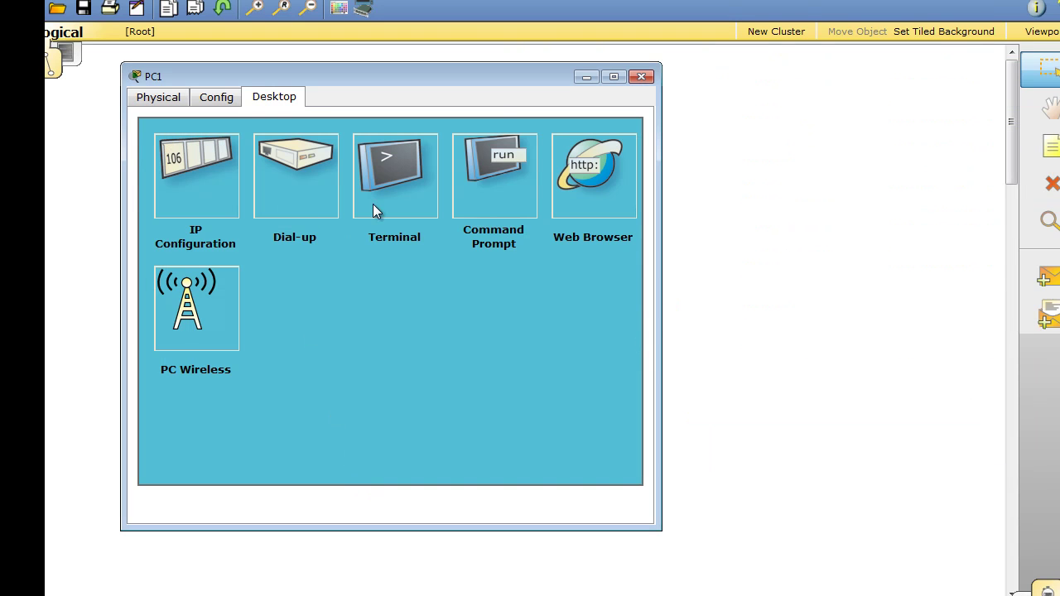
click(220, 195)
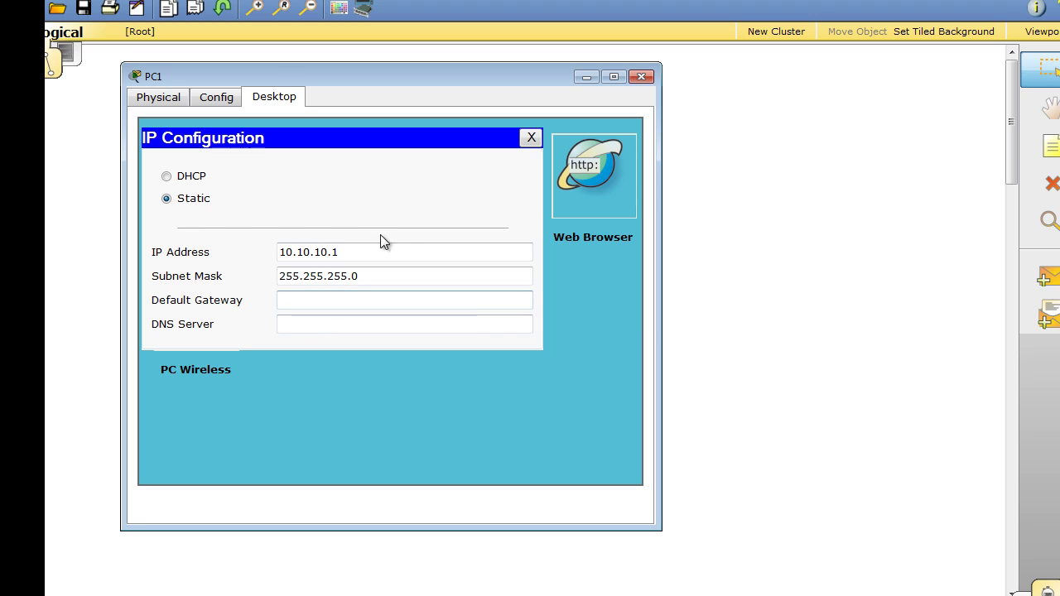
click(532, 138)
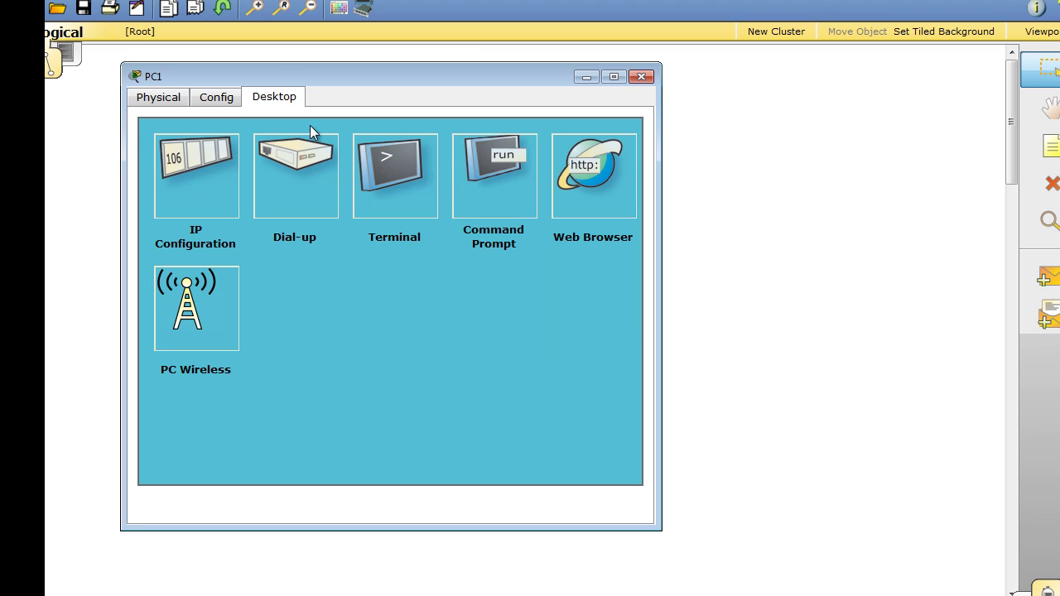
Run ping 10.10.10.2 from PC1's Command Prompt, watch the packets in the topology, and minimize the PC1 window
click(515, 165)
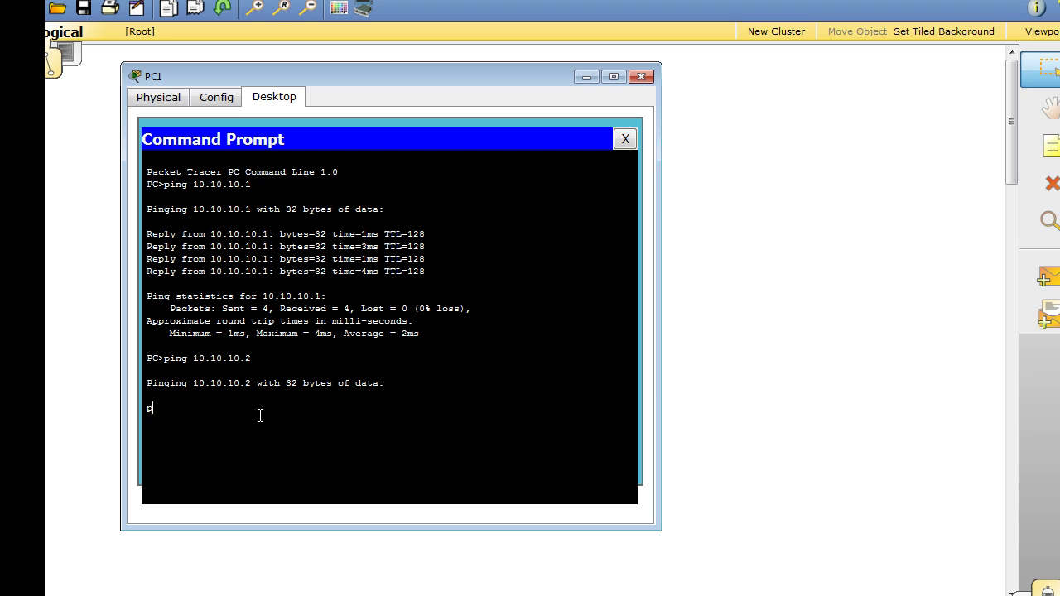
key(Up)
key(Return)
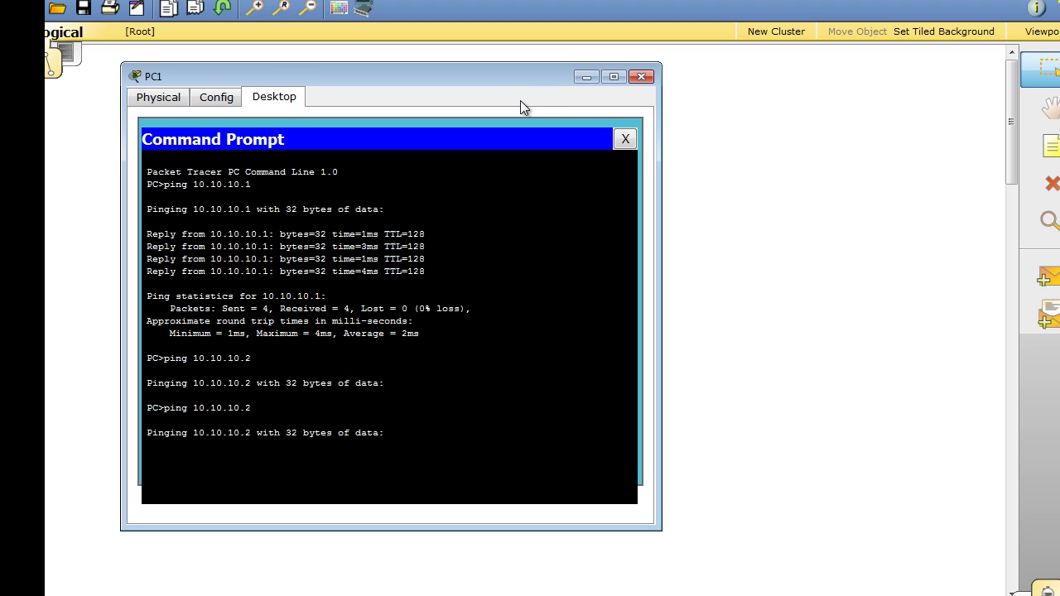
drag(520, 85, 916, 53)
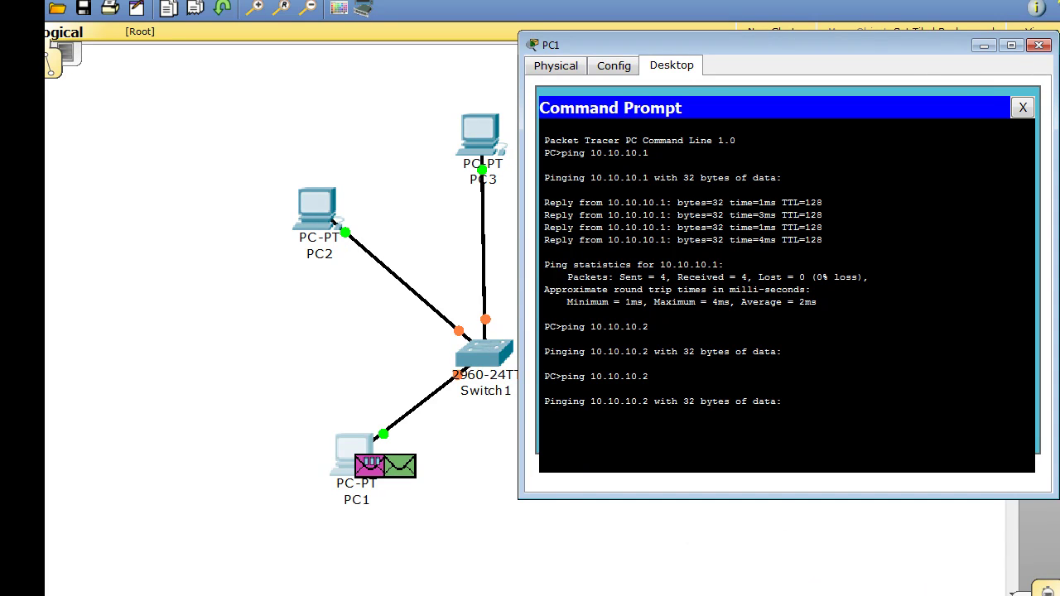
key(alt+F4)
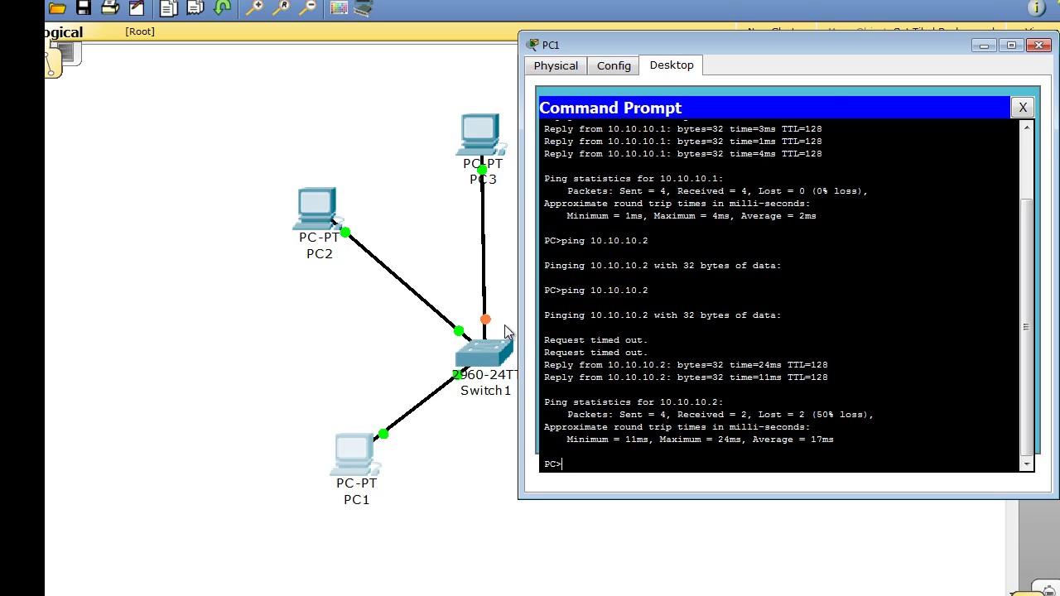
click(982, 47)
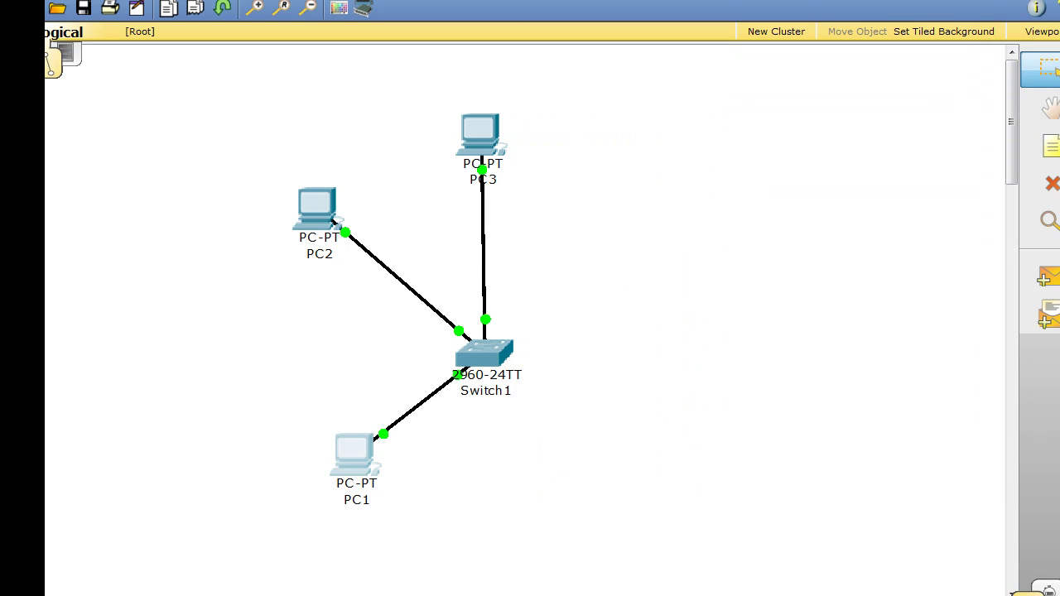
Restore Switch1's command line and list the port states again with show ip interface brief
click(675, 593)
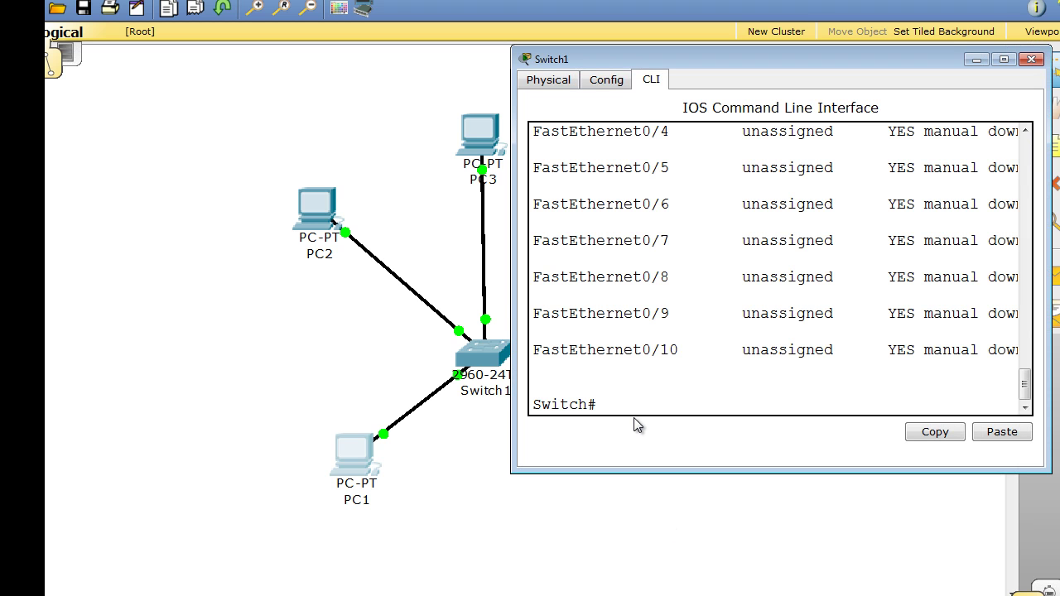
text(show ip interface brief)
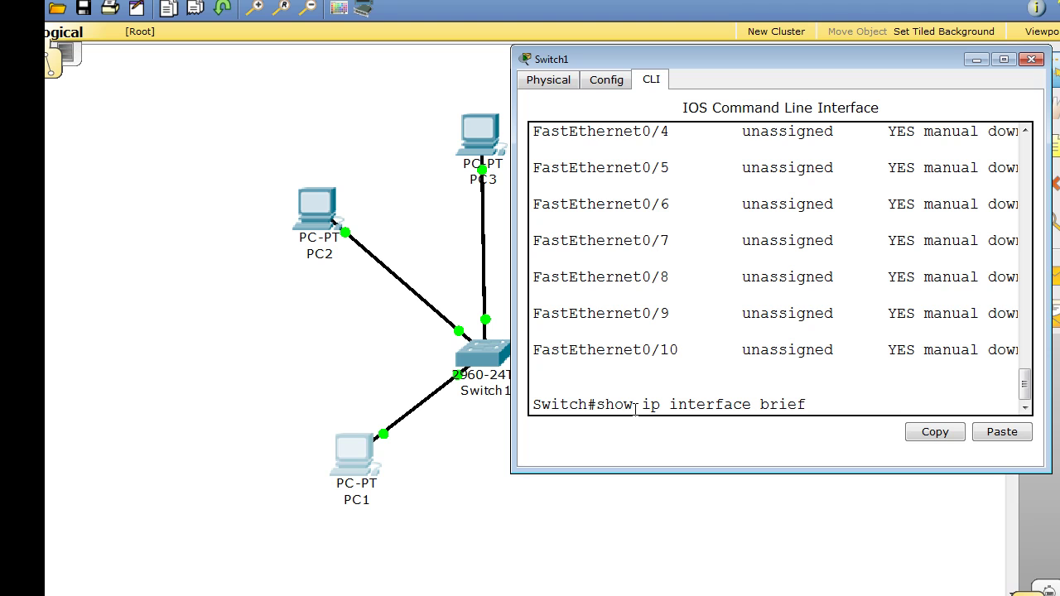
key(Return)
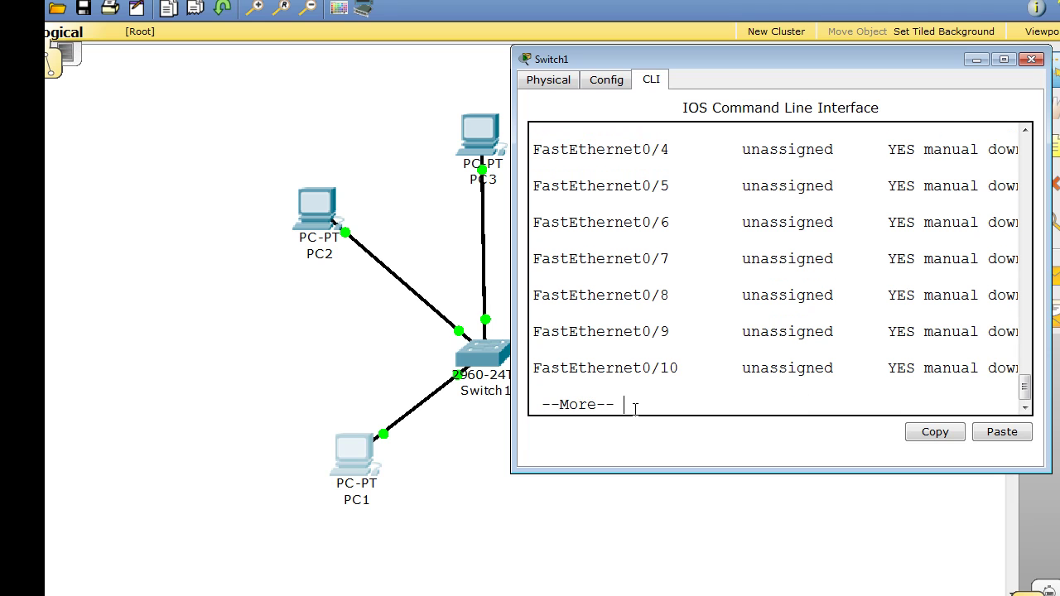
Leave the paged interface list and display the switch's MAC table again with show mac-address-table
key(Up)
key(Up)
key(Up)
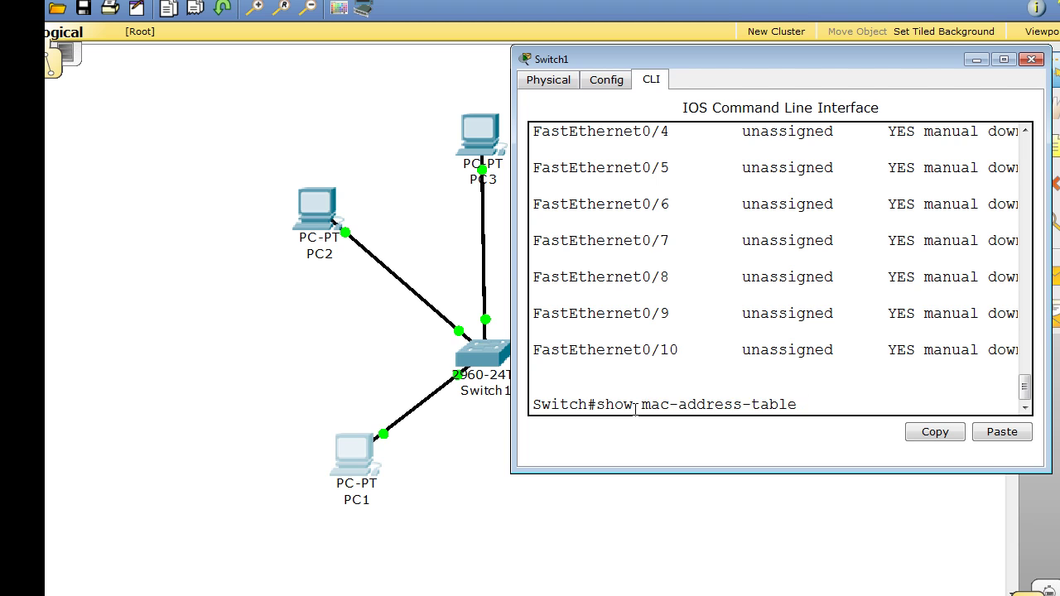
key(Return)
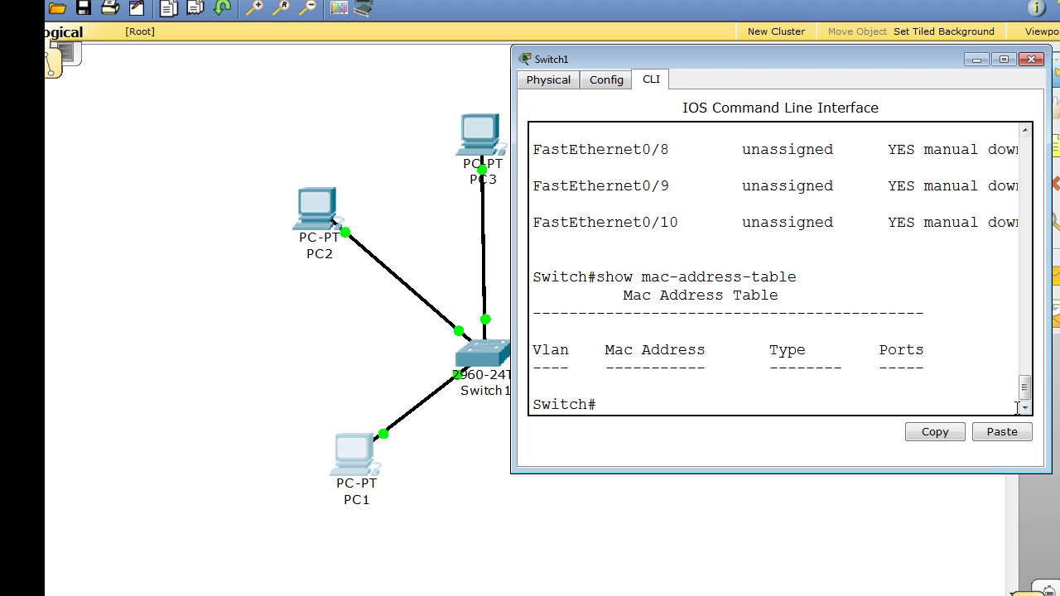
Repeat show mac-address-table on Switch1, scroll to its output and minimize the switch window
key(Up)
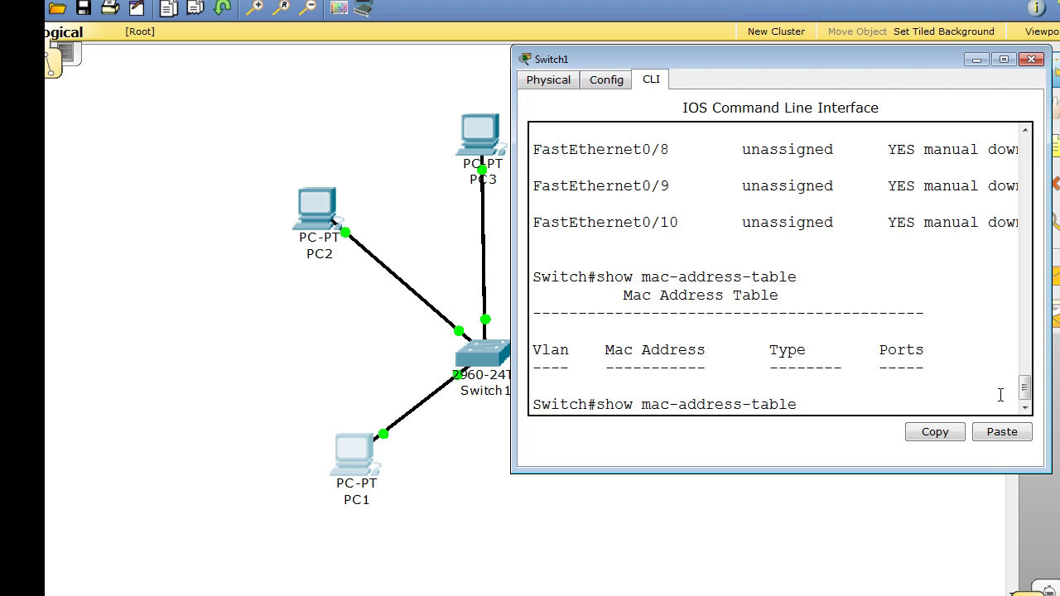
key(Return)
scroll(1001, 395, up, 3)
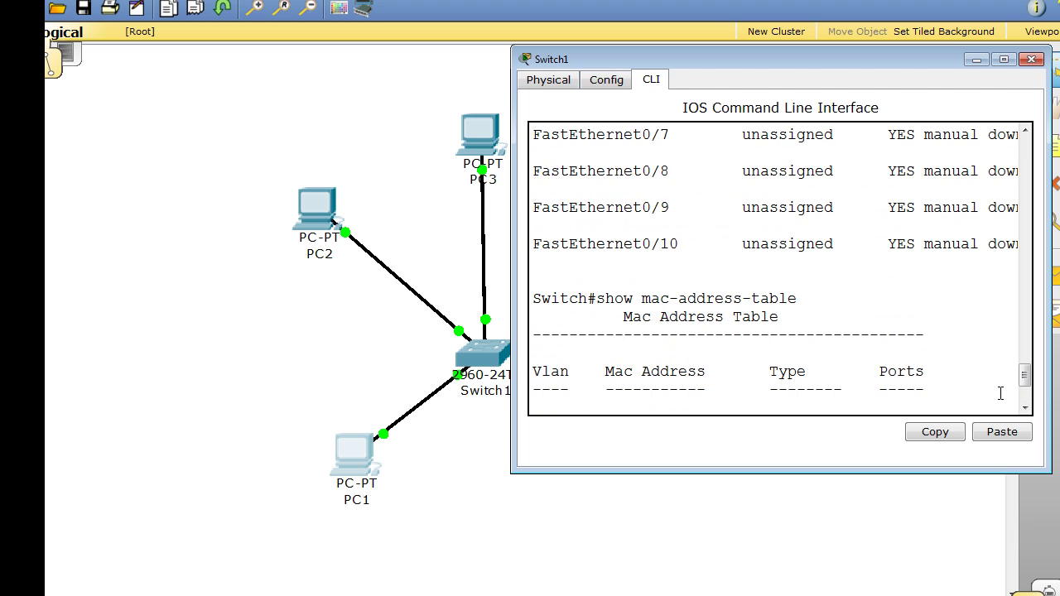
click(980, 61)
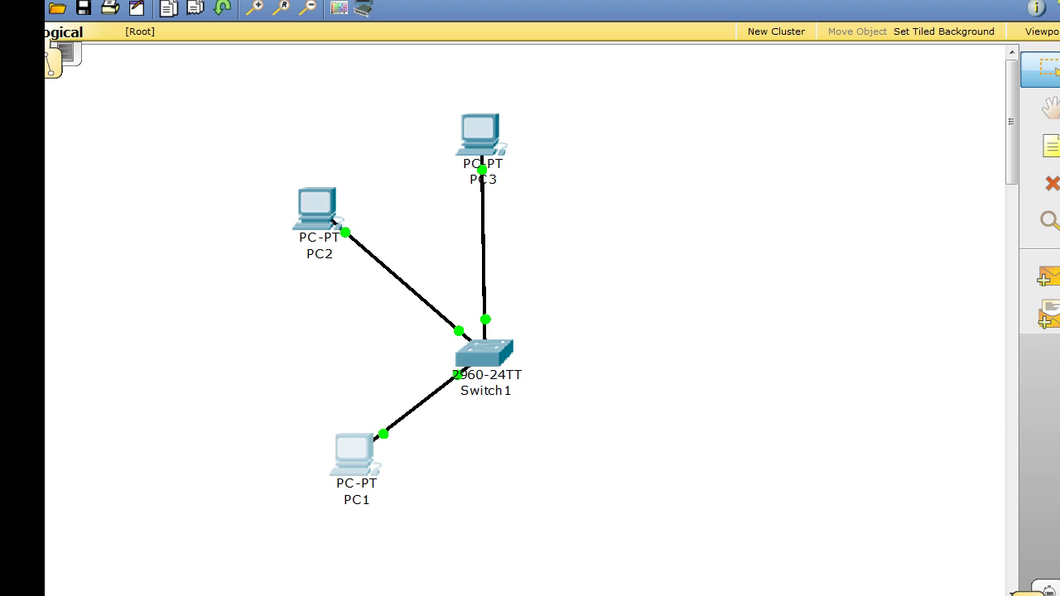
key(alt+Tab)
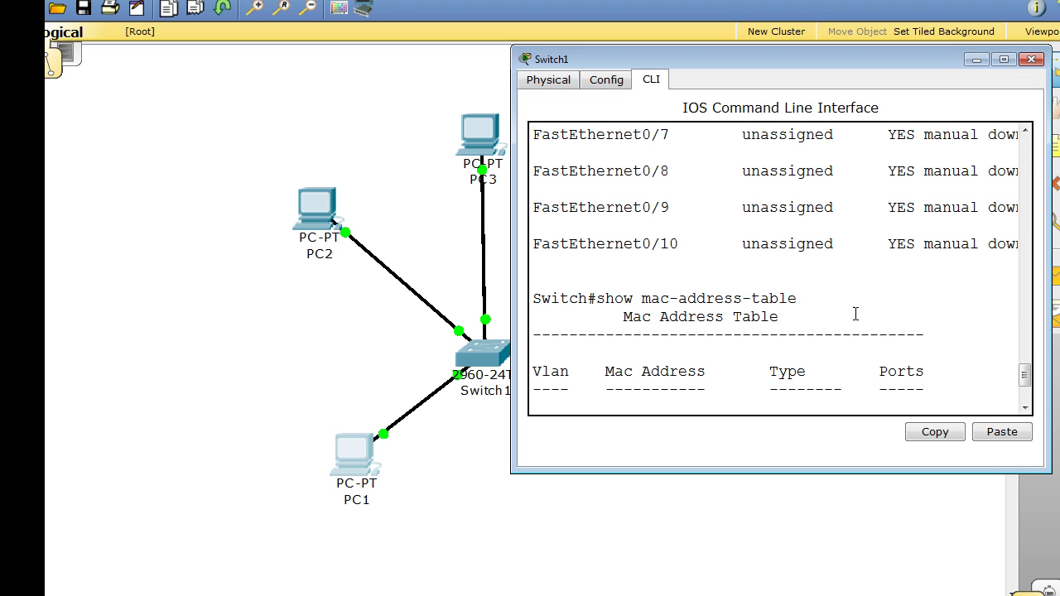
click(974, 61)
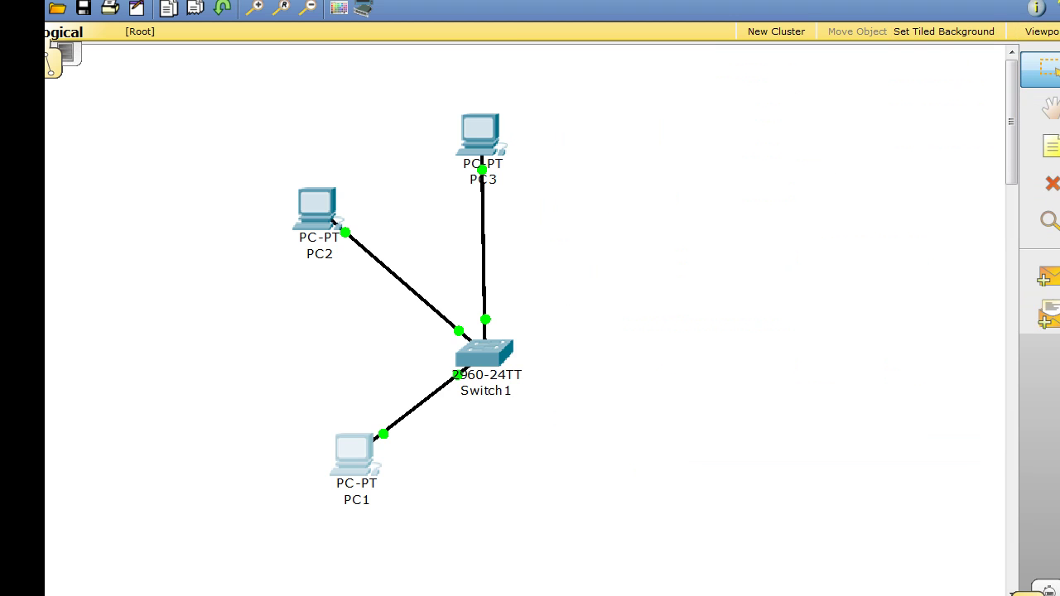
Return to PC1's Command Prompt, repeat ping 10.10.10.2 and minimize the PC1 window
key(alt+Tab)
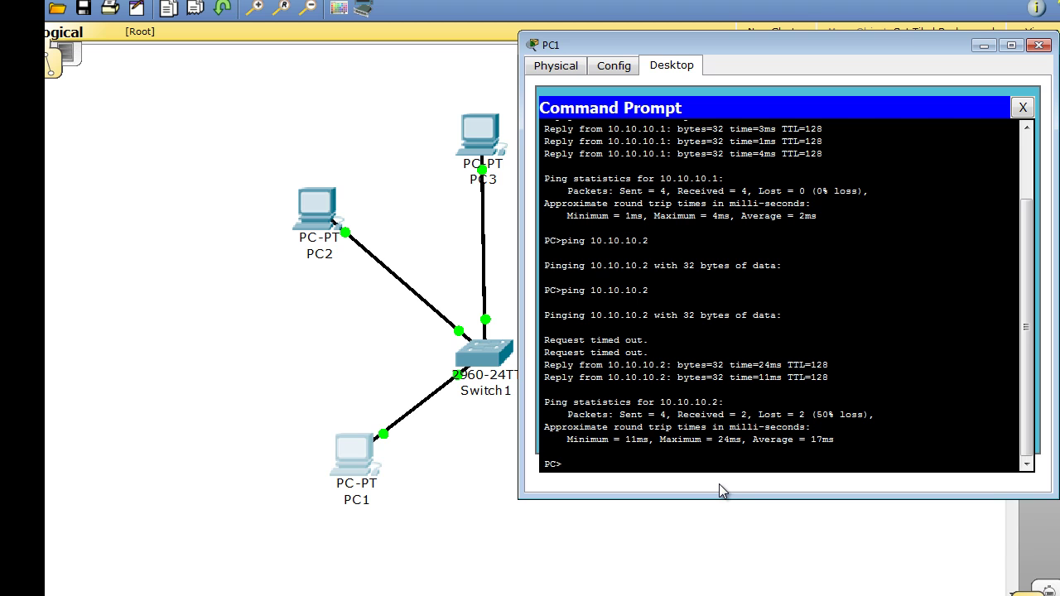
key(Up)
key(Return)
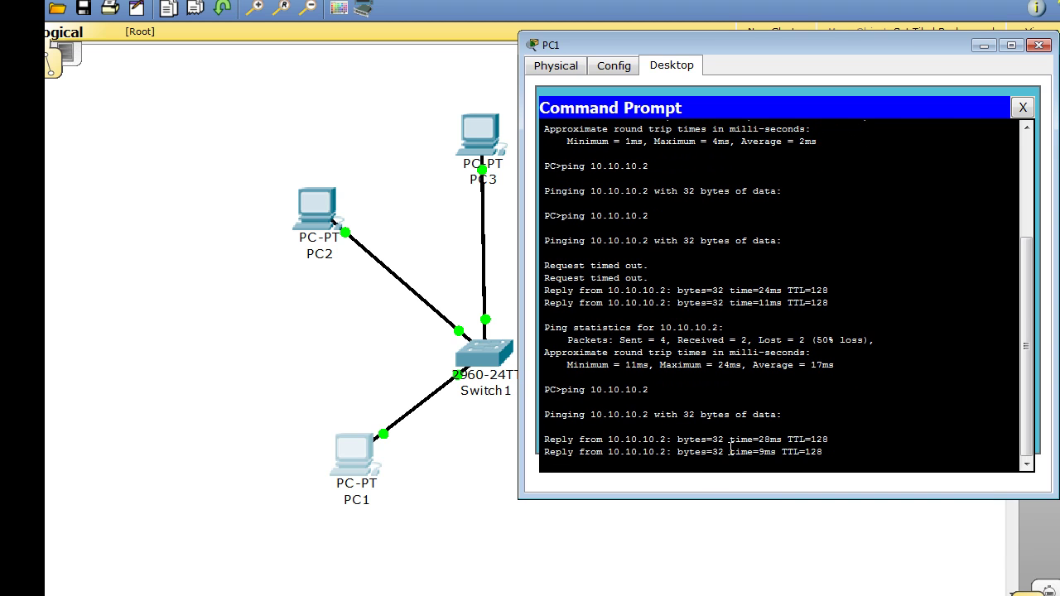
click(984, 44)
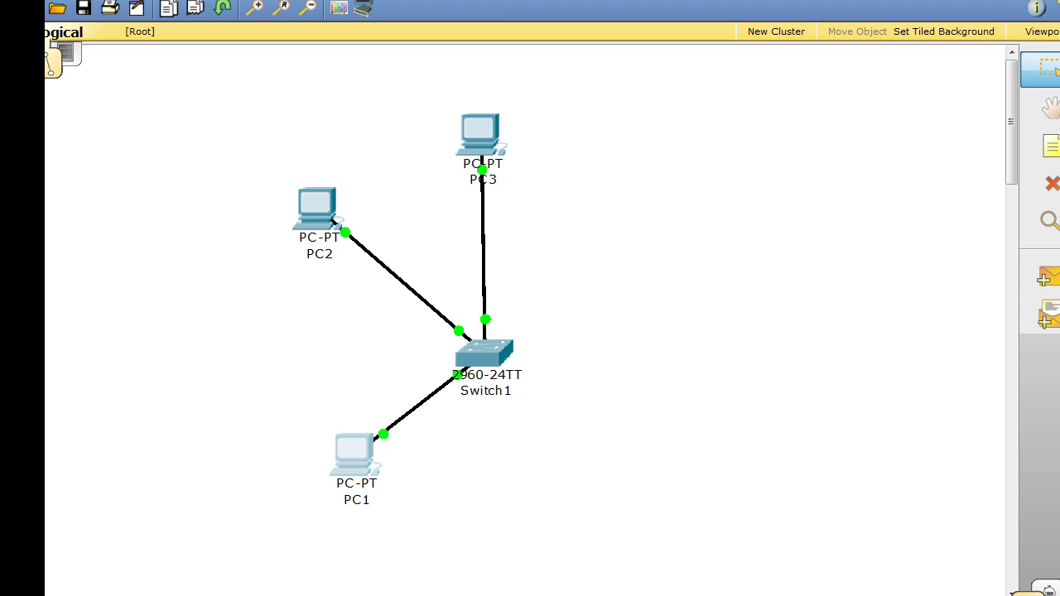
Return to Switch1's command line and run show mac-address-table again after PC1's second ping
drag(701, 407, 724, 419)
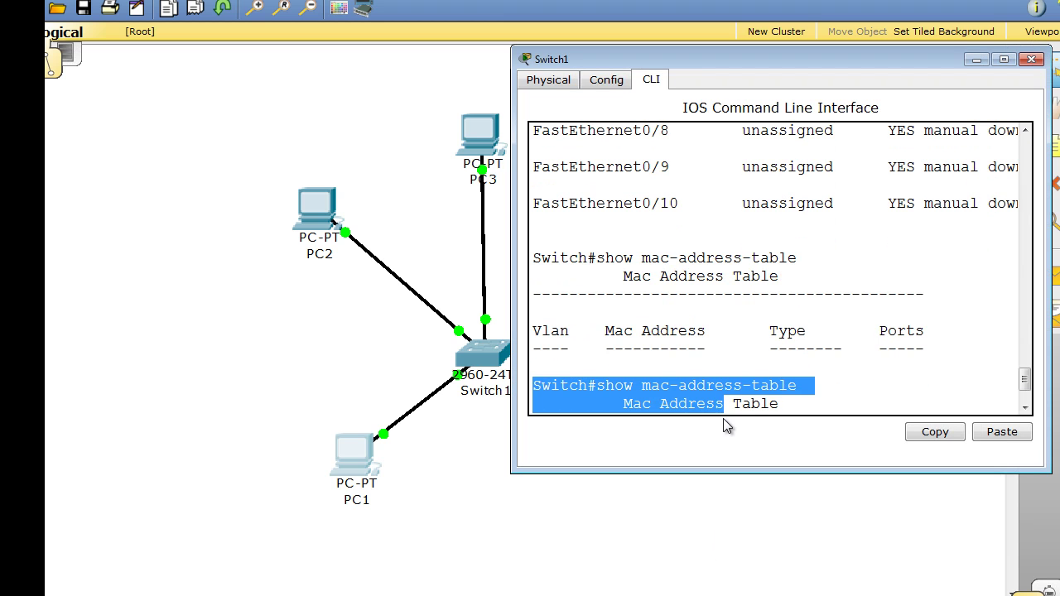
drag(1025, 380, 1027, 399)
click(661, 381)
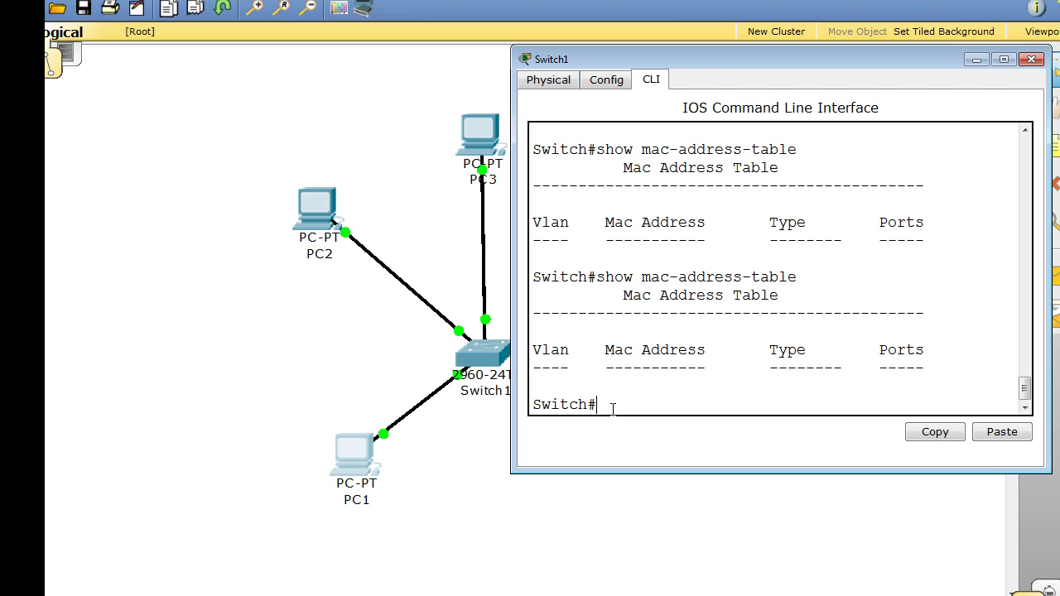
key(Up)
key(Return)
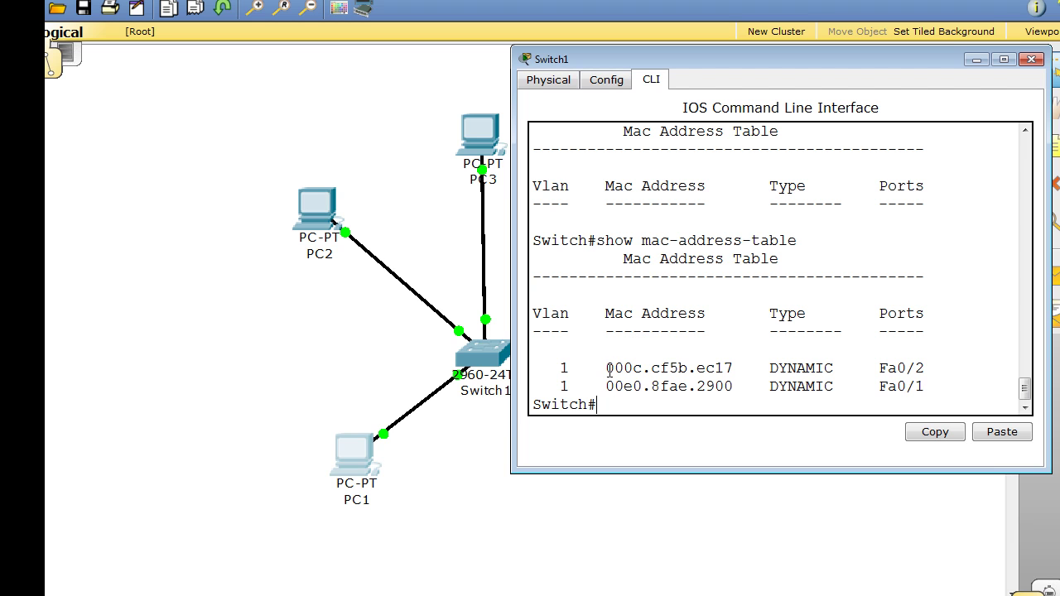
Highlight the MAC address, type and port of each learned entry in the MAC table, then clear the selection
drag(603, 370, 929, 370)
drag(603, 387, 921, 391)
drag(608, 367, 755, 351)
drag(825, 353, 925, 368)
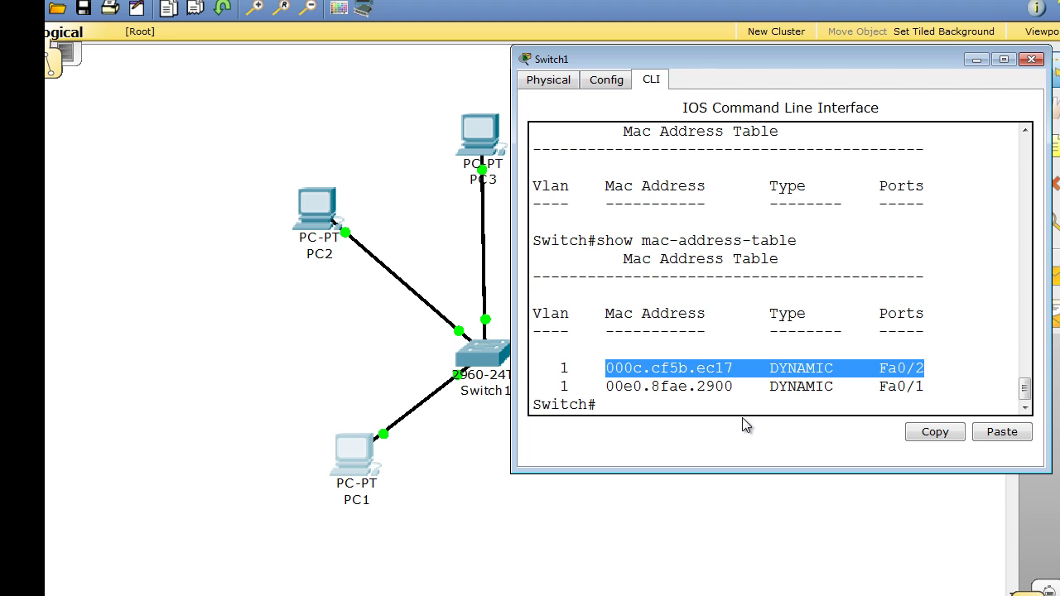
click(926, 333)
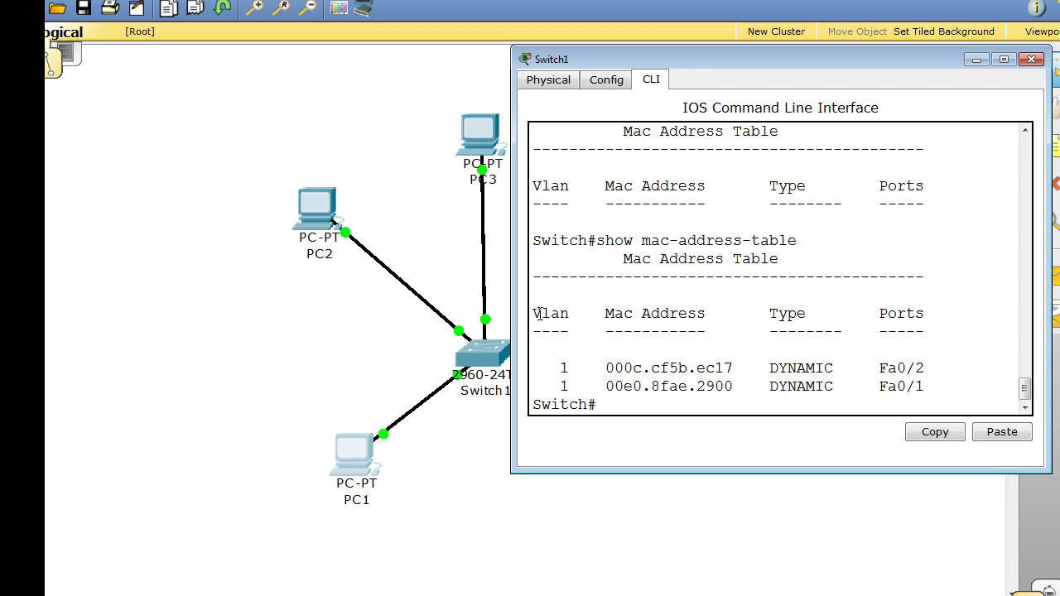
Highlight the Vlan, Mac Address, Type and Ports headings and the listed port values, then minimize Switch1's window
drag(532, 316, 586, 320)
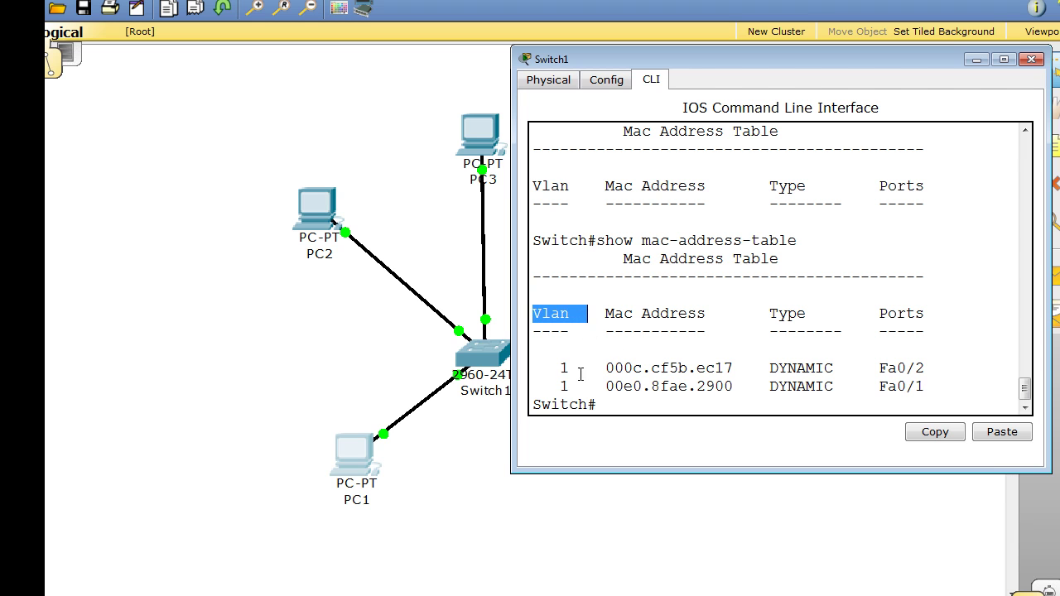
drag(606, 314, 701, 315)
drag(777, 315, 823, 321)
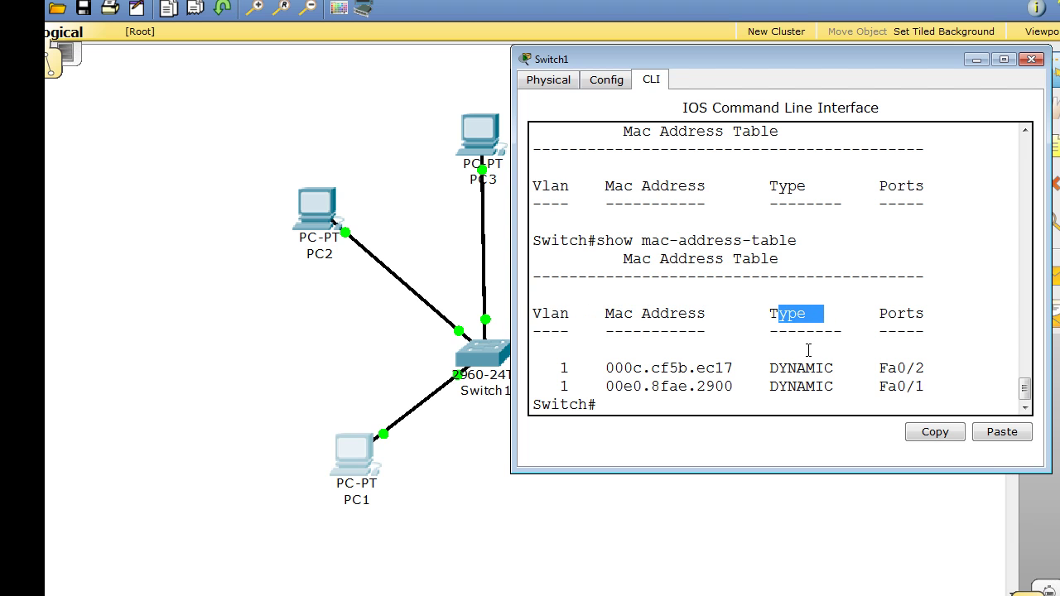
drag(879, 314, 926, 312)
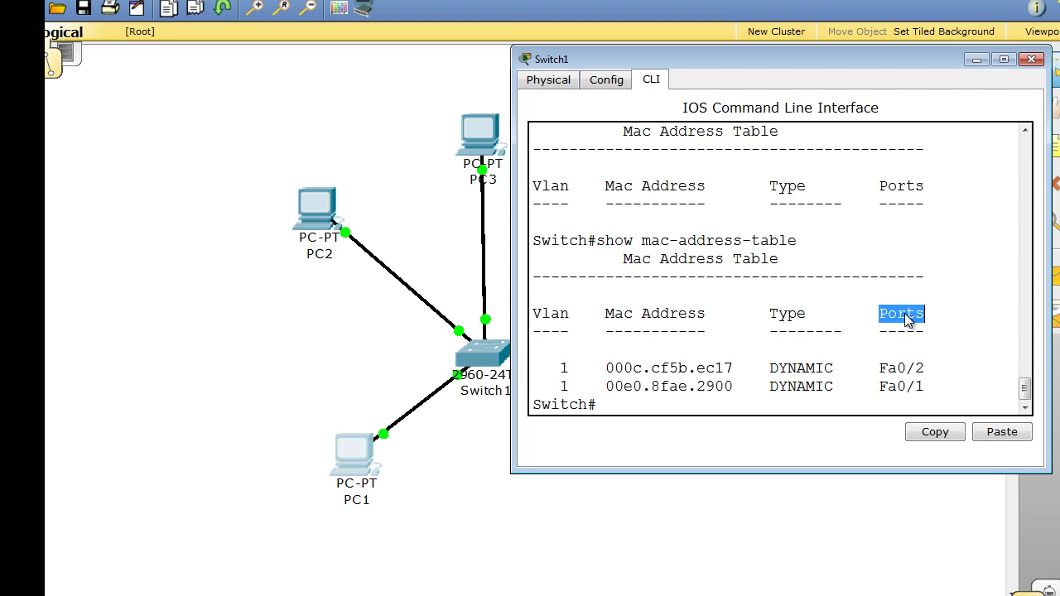
drag(879, 365, 939, 391)
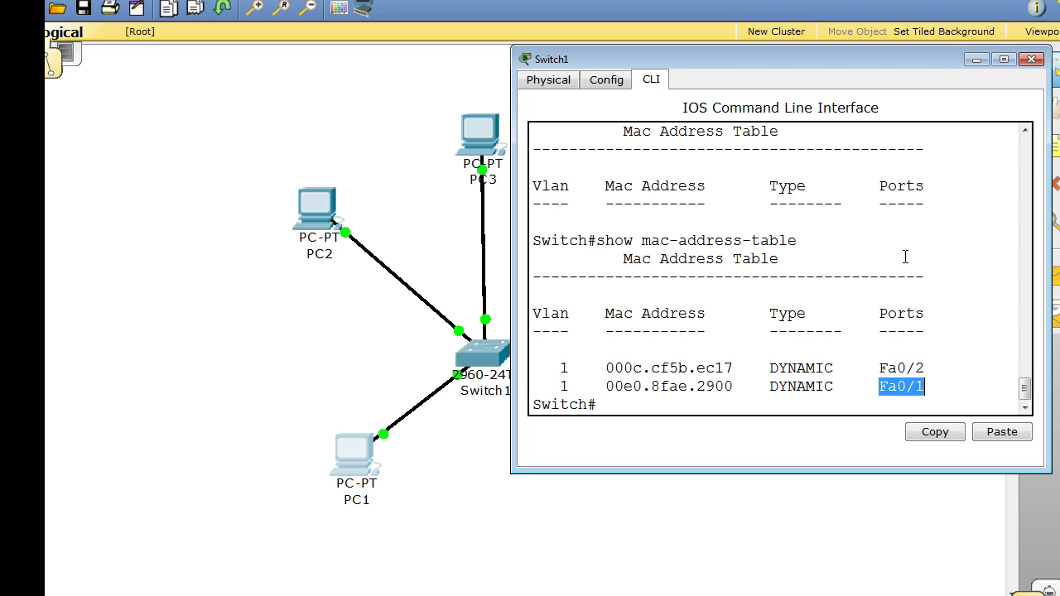
click(970, 64)
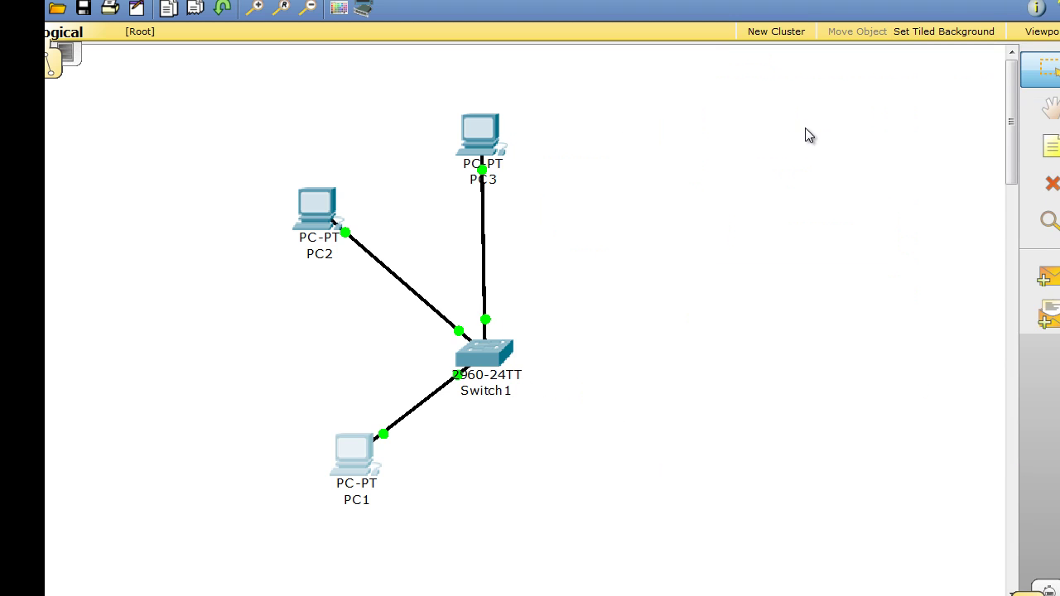
Check the static IP address and subnet mask in PC3's IP Configuration and close it
click(475, 135)
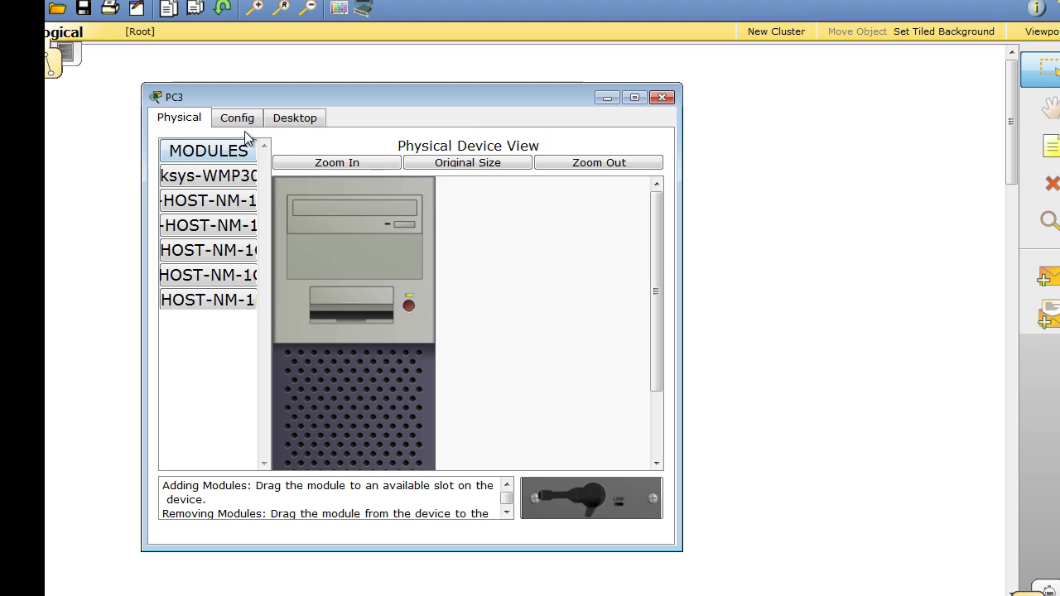
click(286, 120)
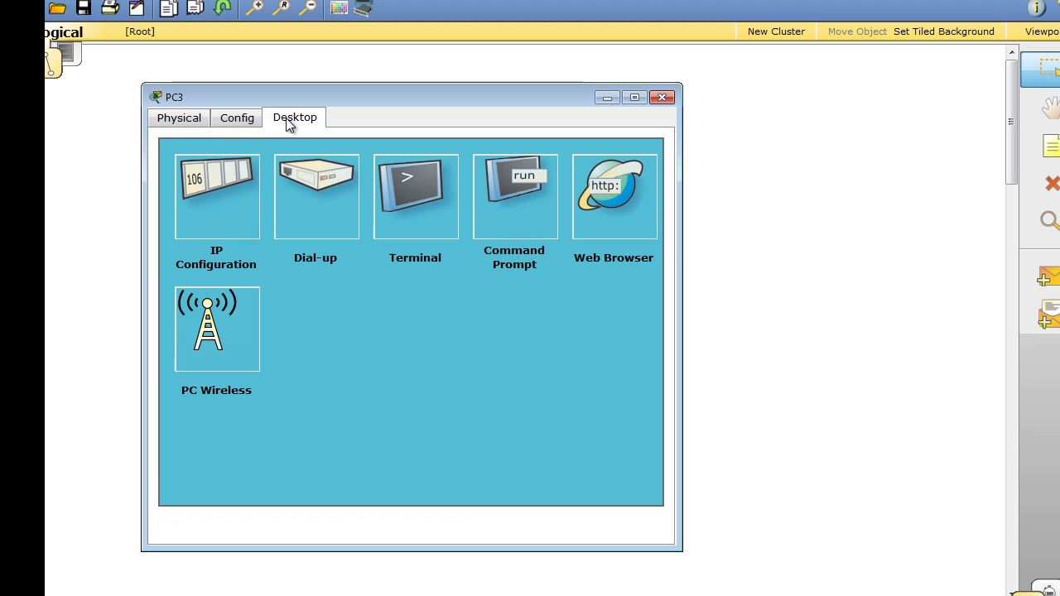
click(193, 233)
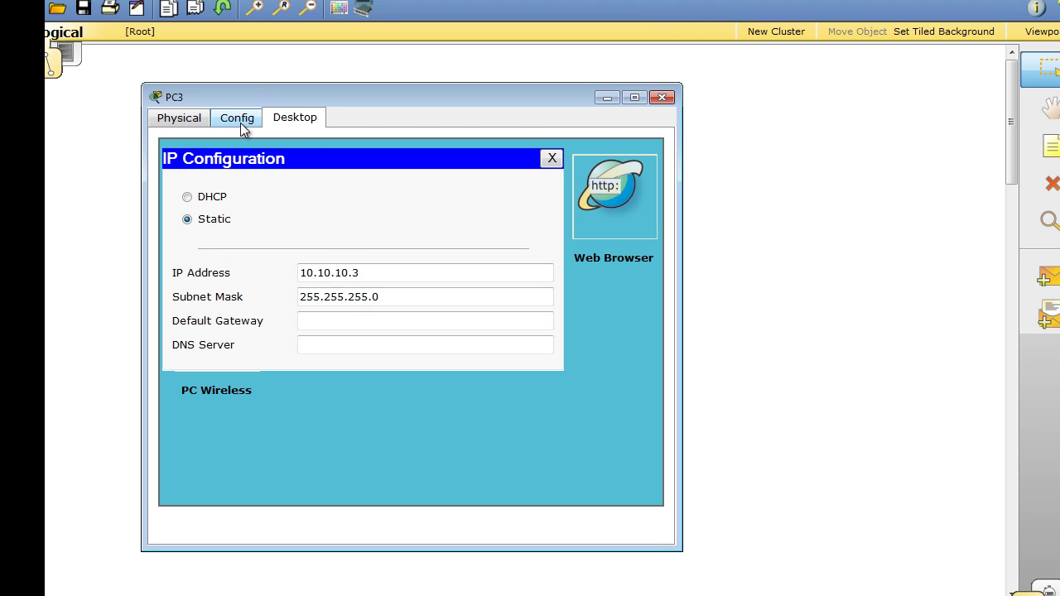
click(551, 160)
Run ping 10.10.10.2 from PC3's Command Prompt and minimize the PC3 window
click(509, 204)
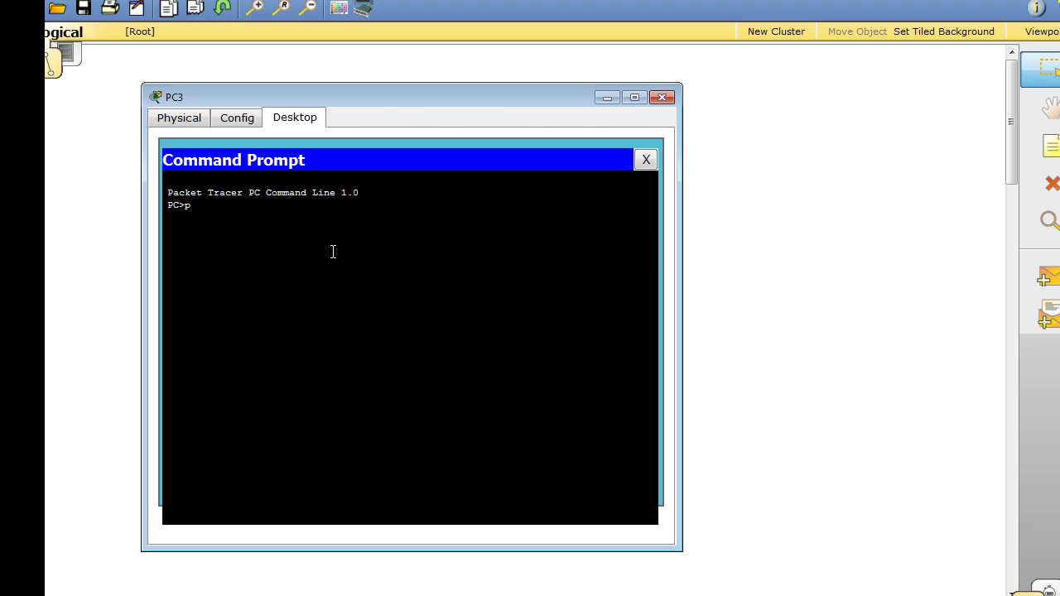
text(ping  10)
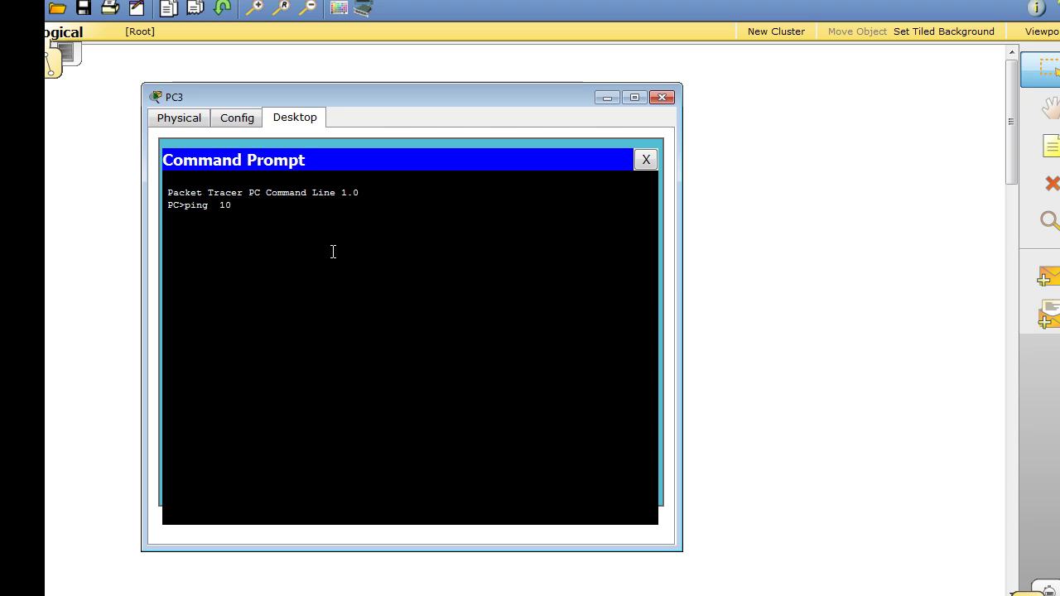
text(.10.10.2)
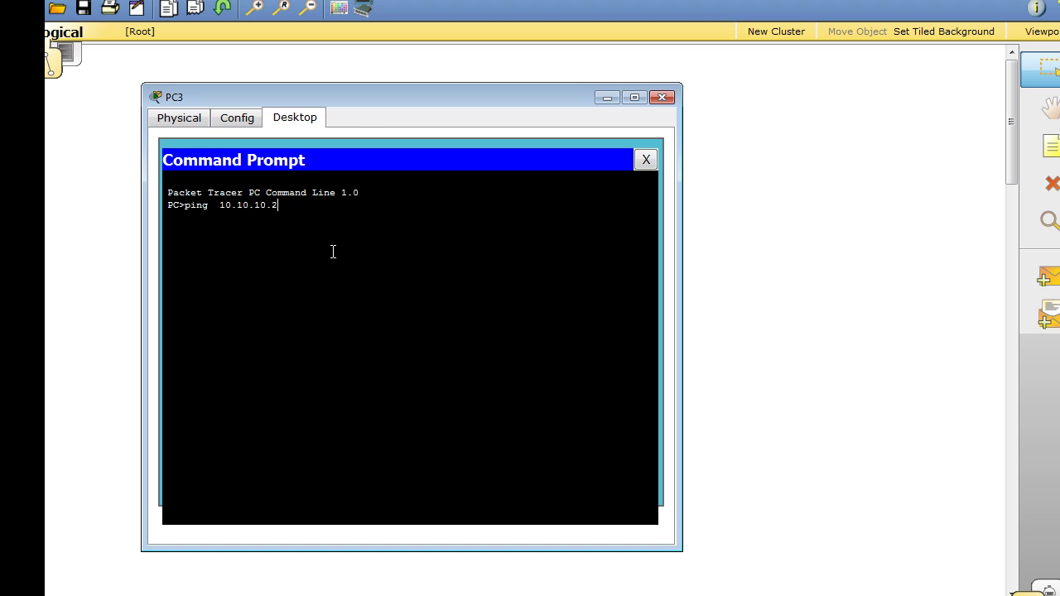
key(Return)
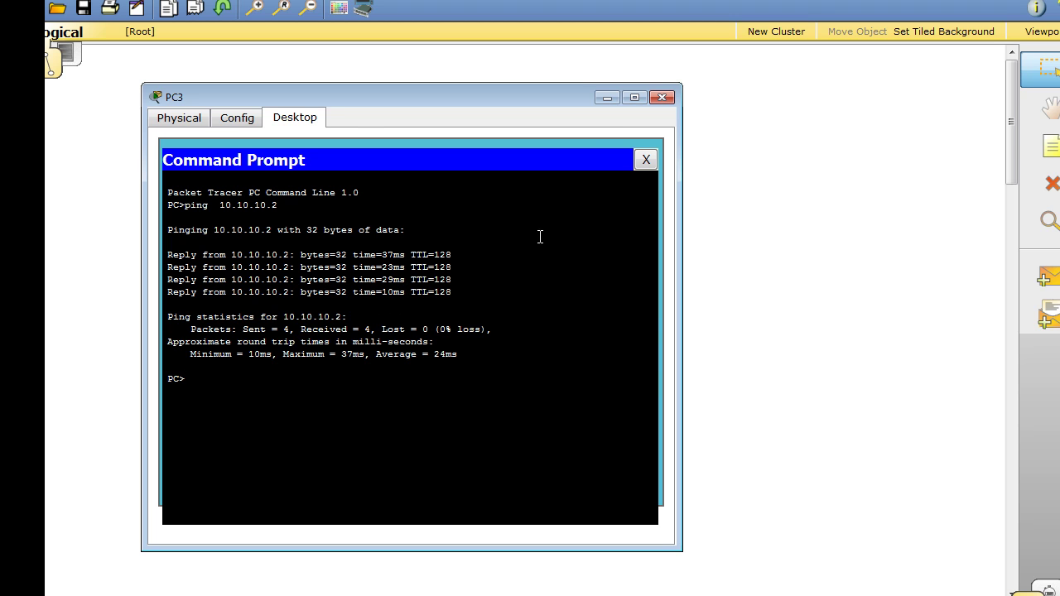
click(604, 102)
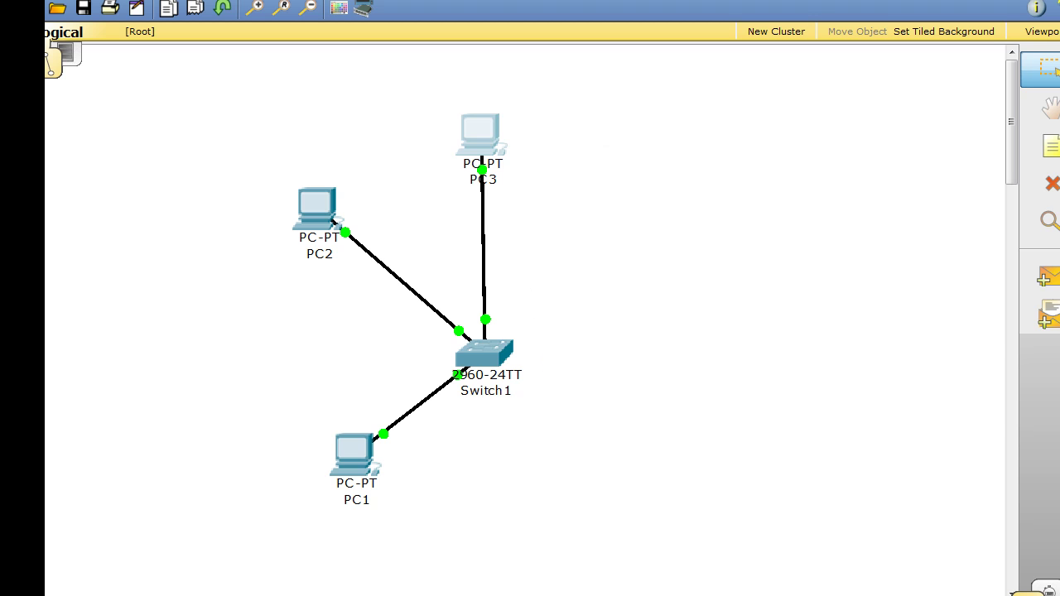
Restore Switch1's command line and rerun show mac-address-table following the ping from PC3
click(719, 556)
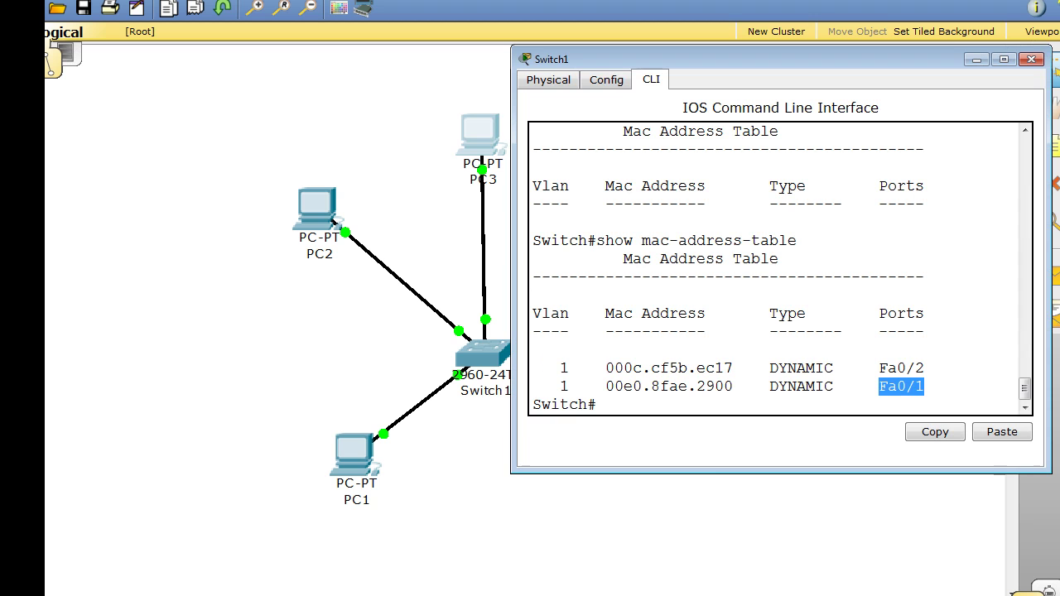
click(628, 405)
key(Up)
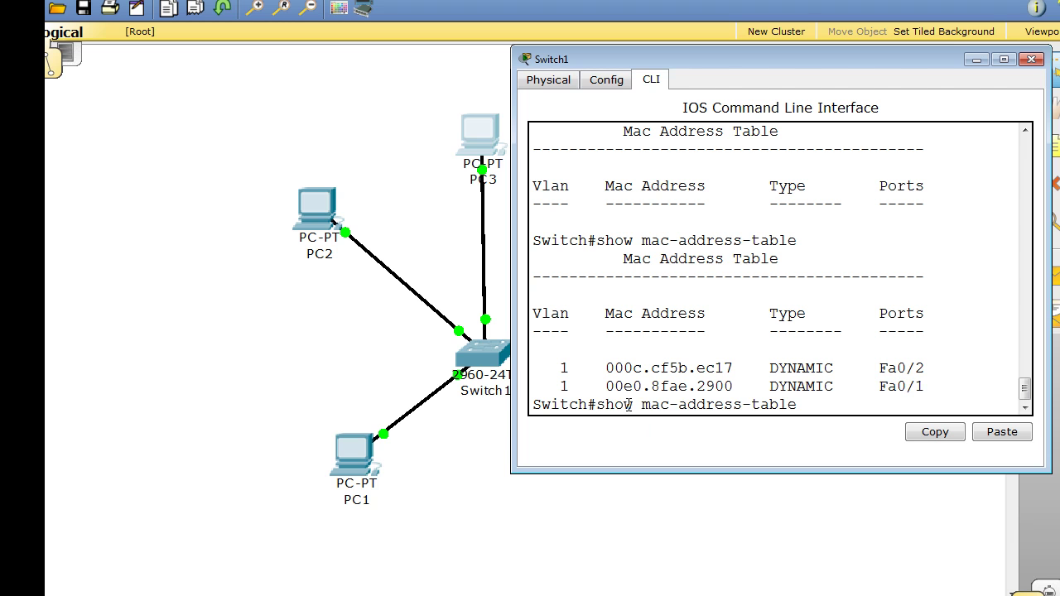
key(Return)
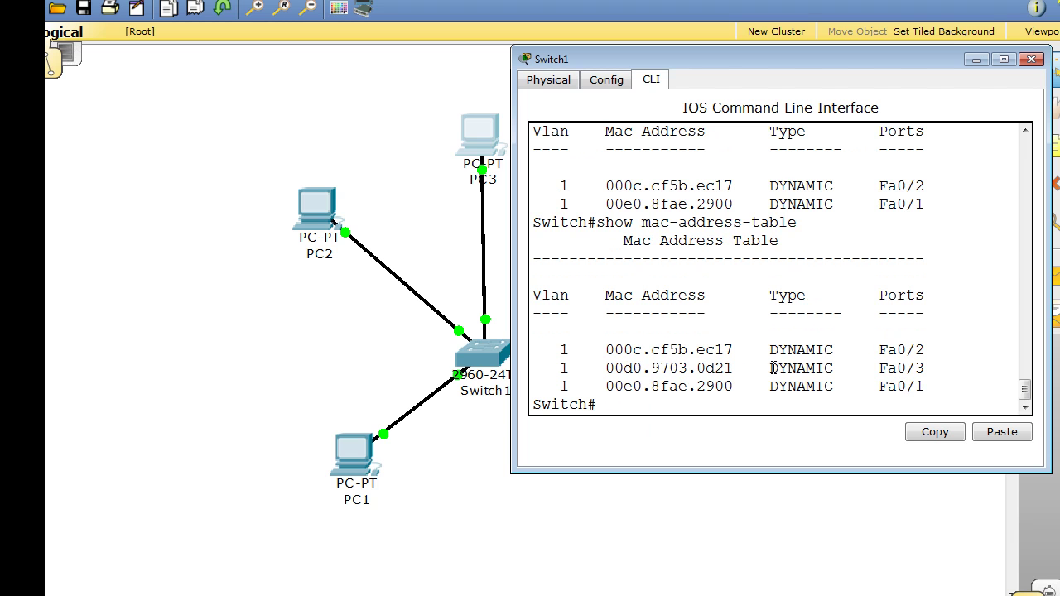
Highlight all the learned entries in the latest MAC table to review their VLANs, addresses, types and ports
drag(558, 351, 929, 389)
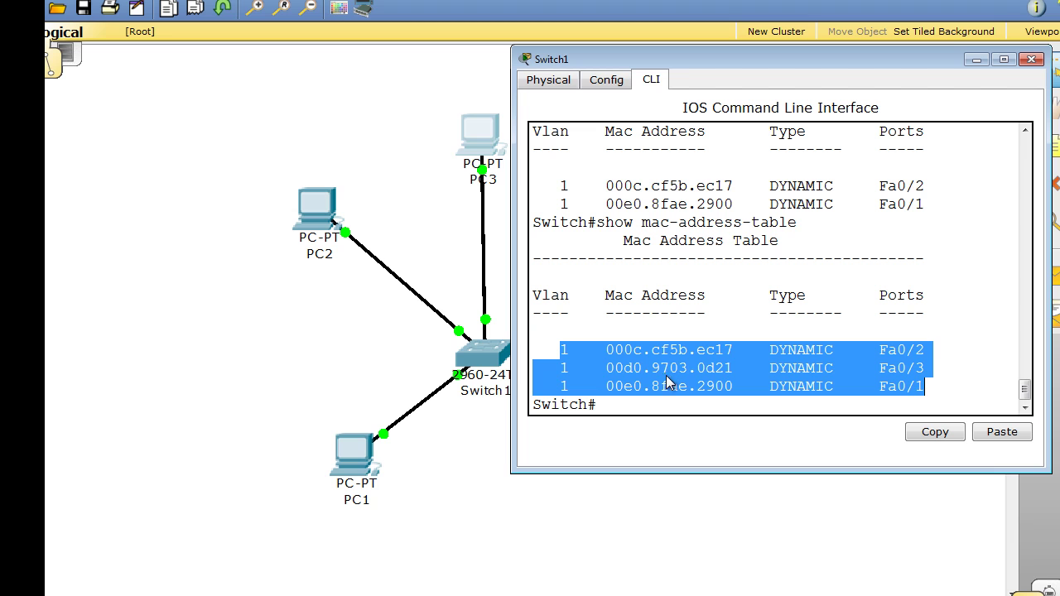
click(671, 403)
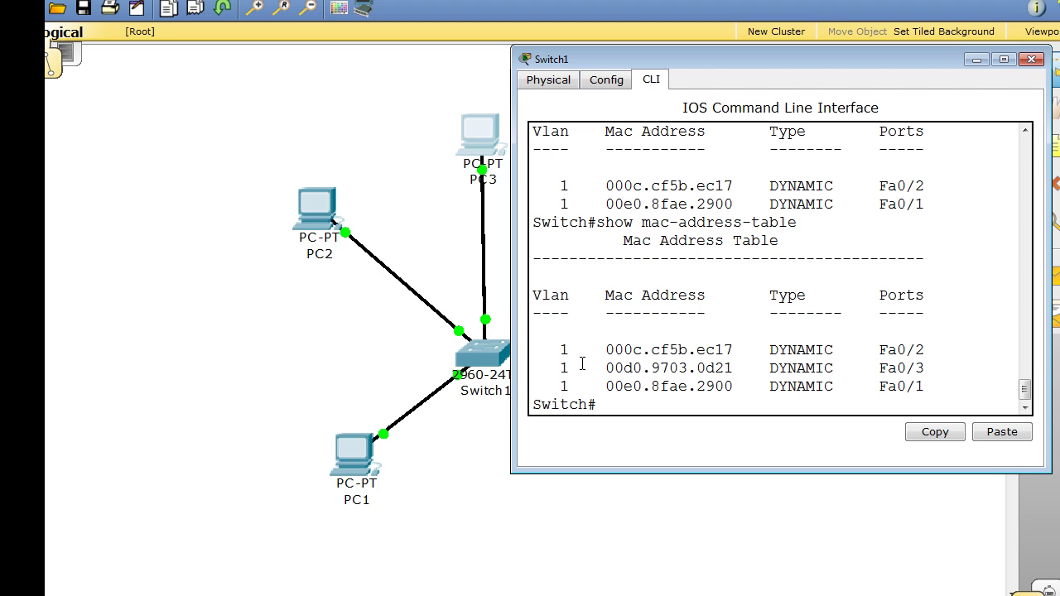
drag(564, 350, 934, 382)
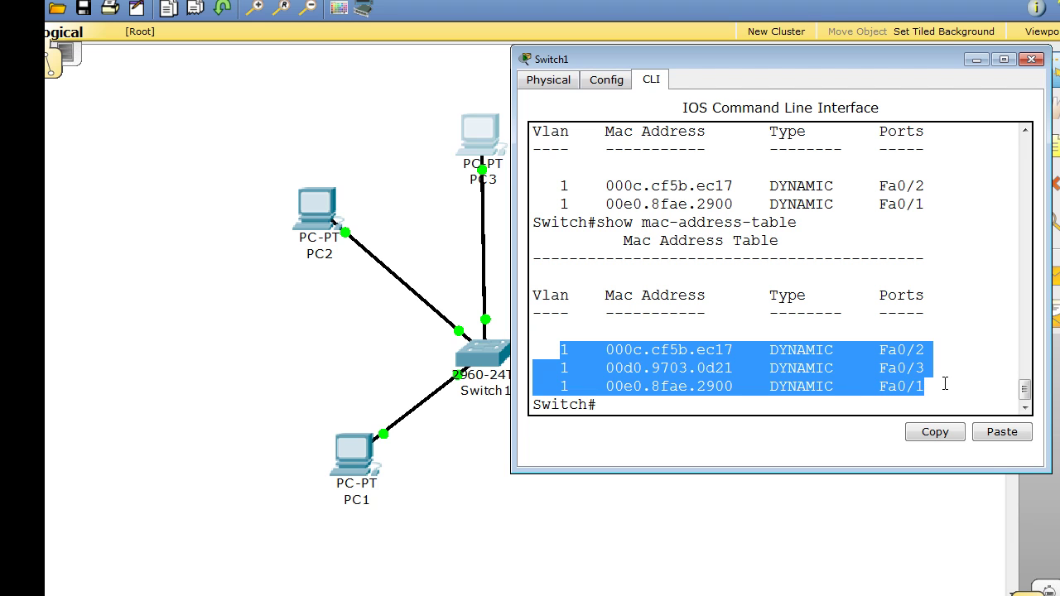